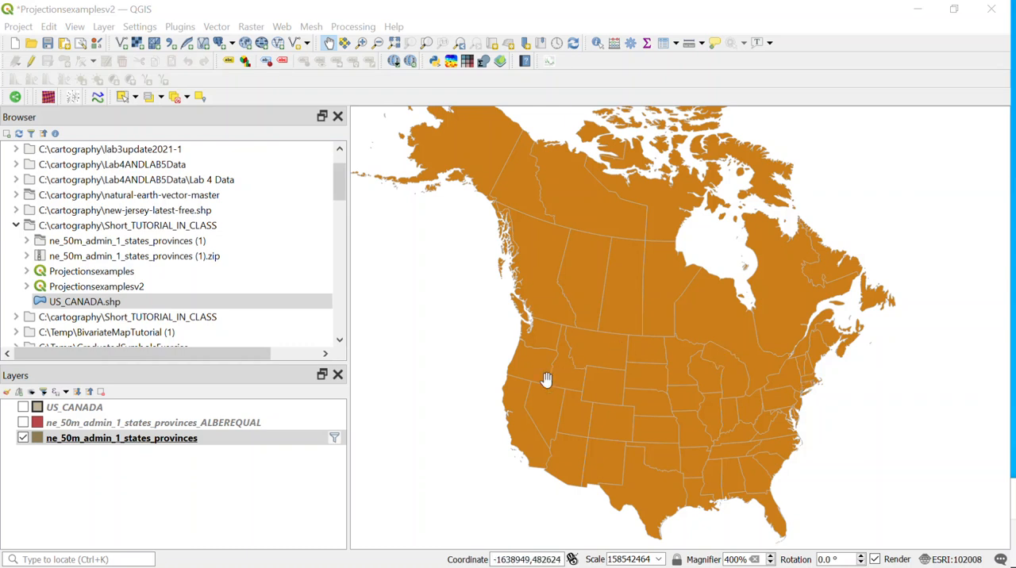
Examine the attribute table of the ne_50m_admin_1_states_provinces layer, looking through its region and abbreviation columns, and close it
click(123, 439)
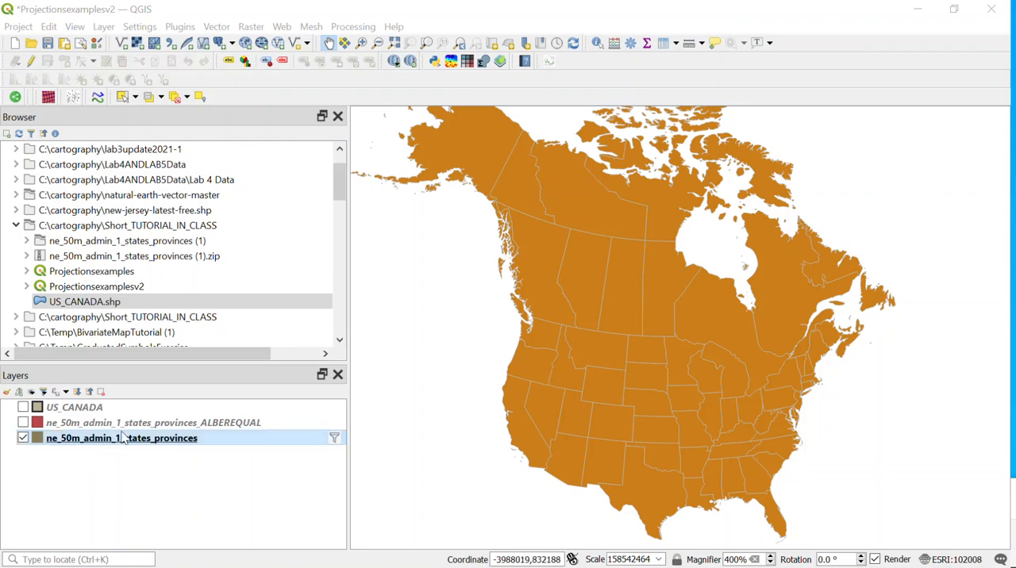
right_click(123, 445)
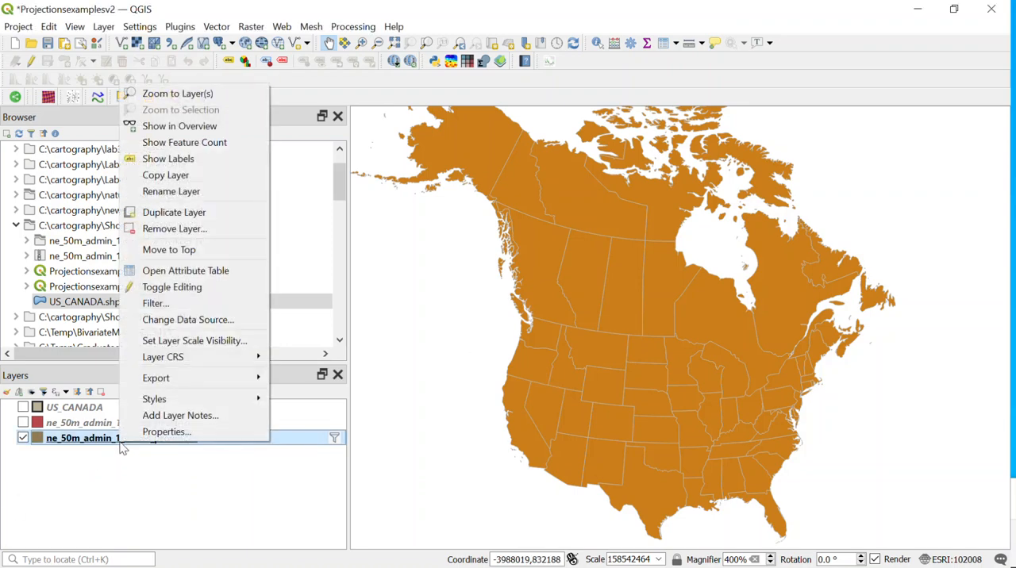
click(187, 275)
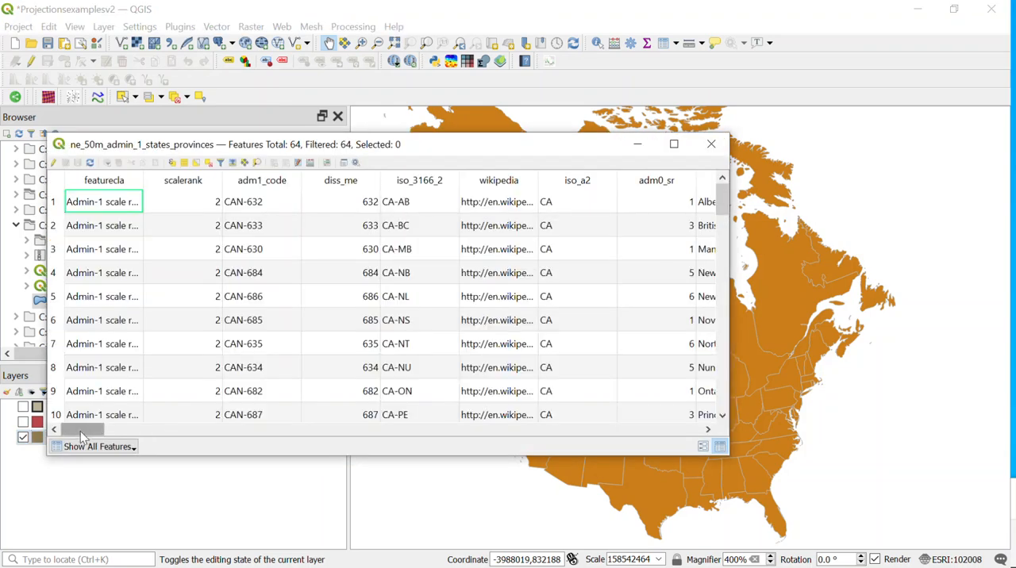
drag(80, 431, 144, 430)
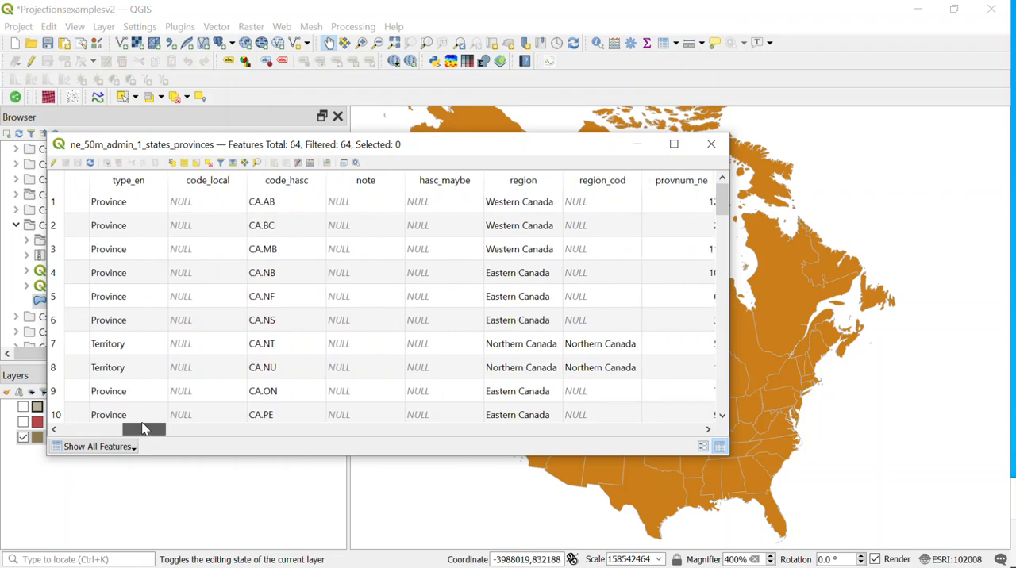
drag(144, 430, 168, 423)
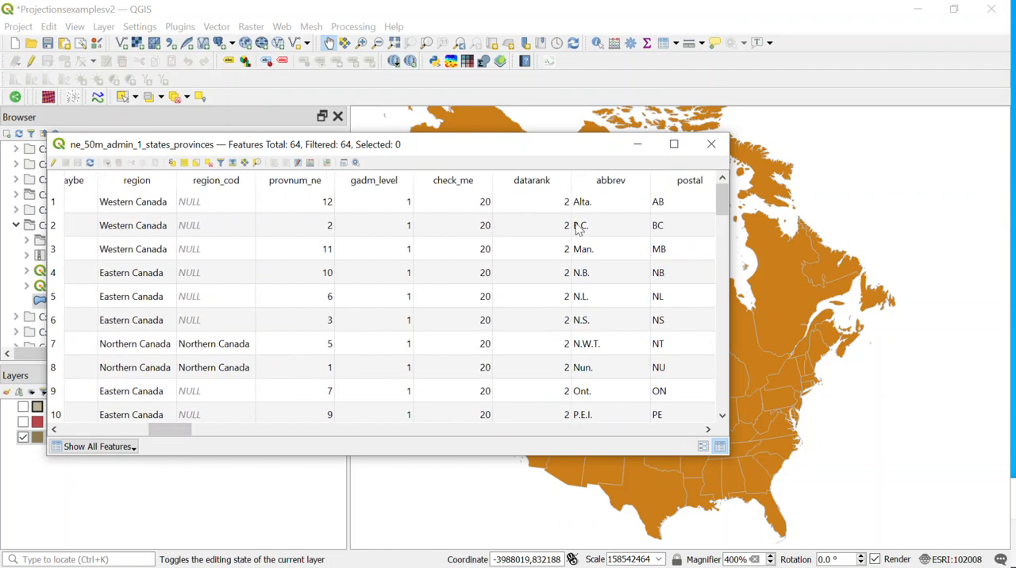
click(708, 430)
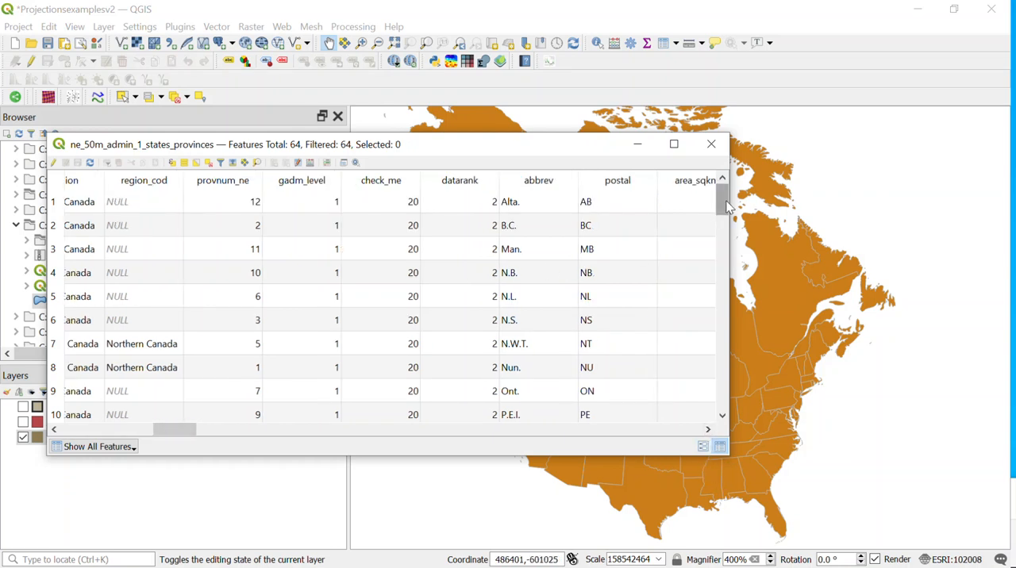
mouse_move(724, 208)
mouse_down()
mouse_move(718, 285)
mouse_move(722, 194)
mouse_up()
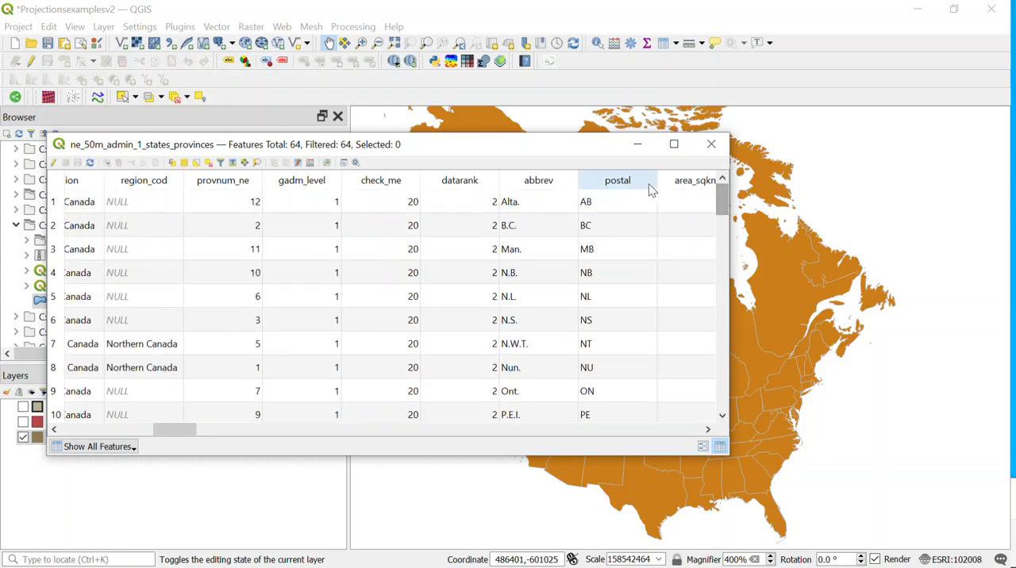
click(712, 147)
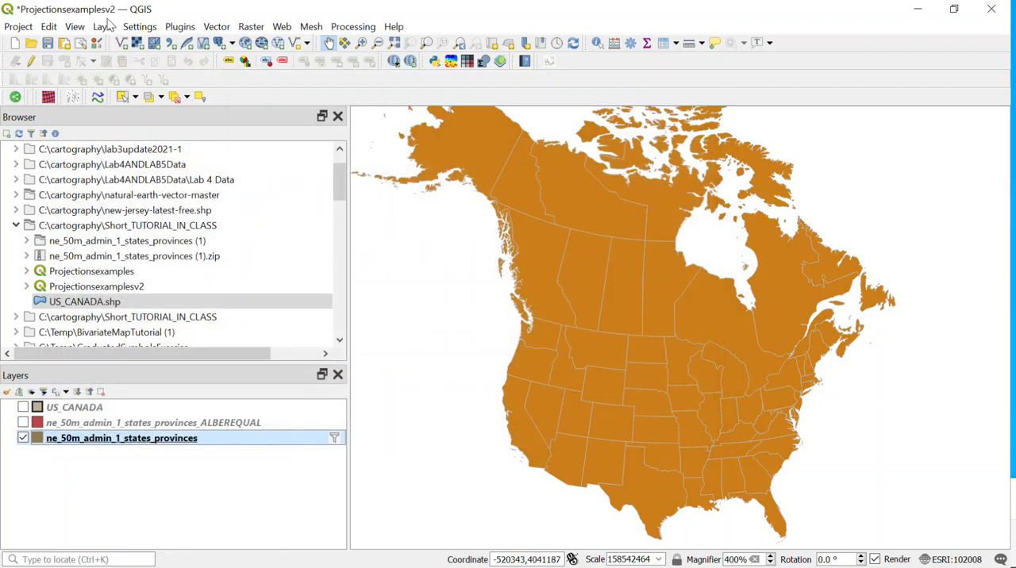
Create a new print layout titled CLASS_TEST_MAPv1
click(18, 27)
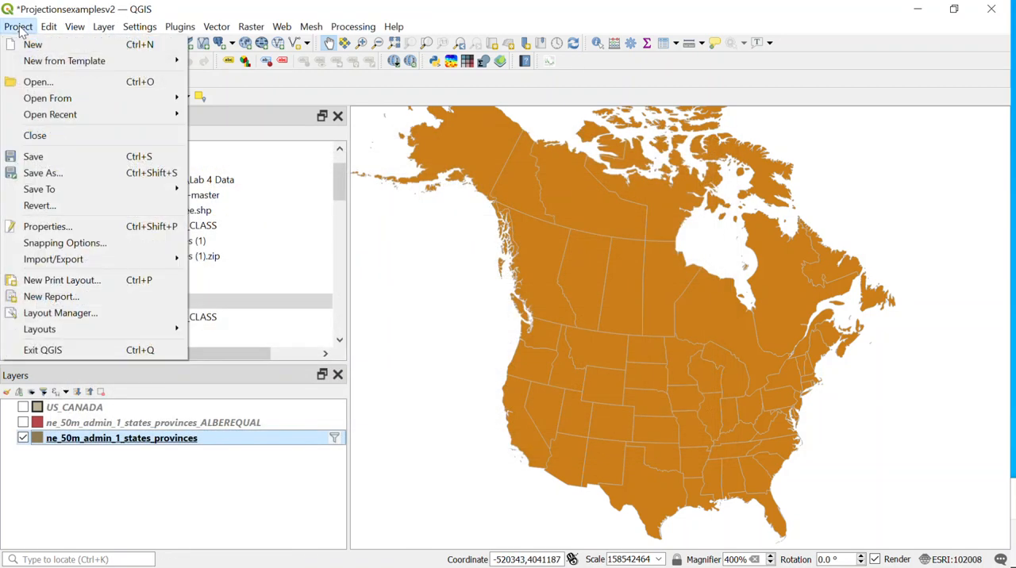
click(88, 280)
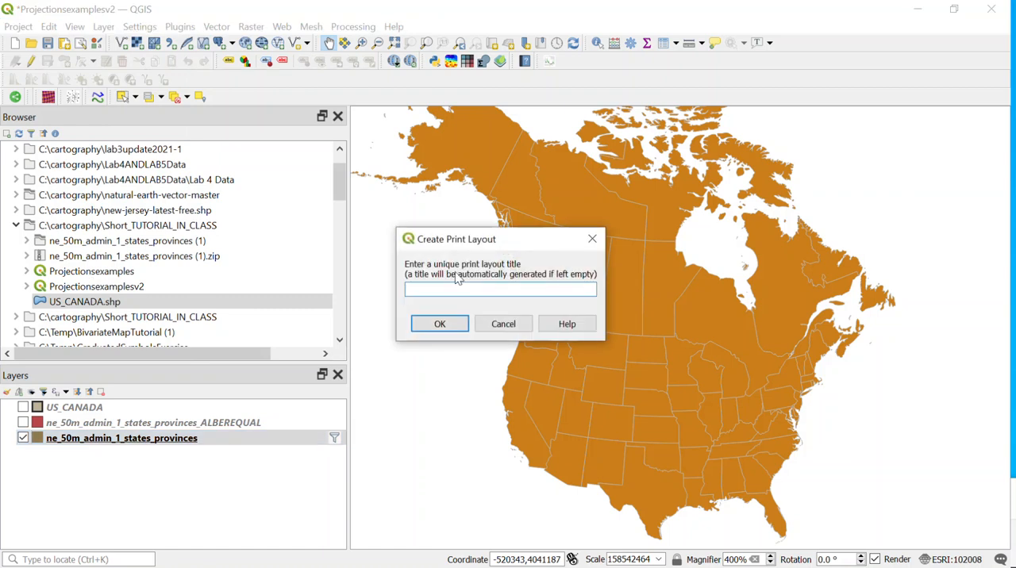
text(TEST)
key(BackSpace)
key(BackSpace)
key(BackSpace)
key(BackSpace)
text(CLASS_TEST_MAPv1)
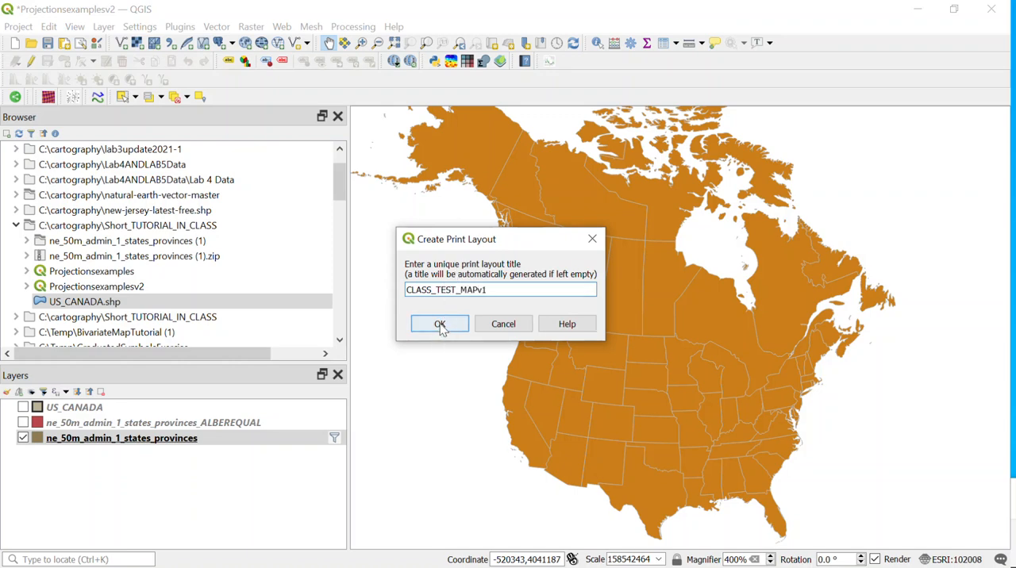
click(441, 326)
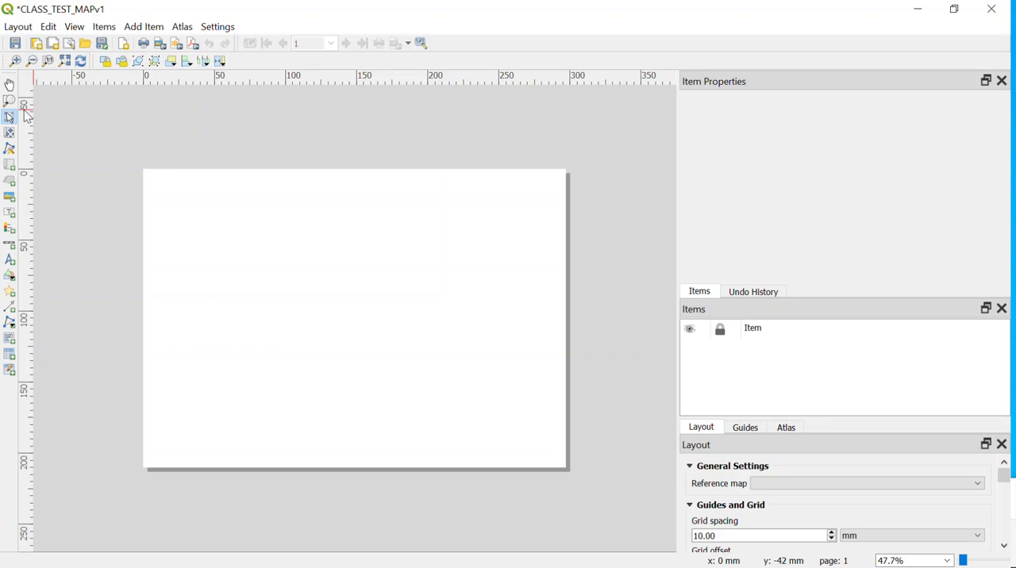
Add a map covering most of the layout page and set its background to the standard light blue
click(13, 167)
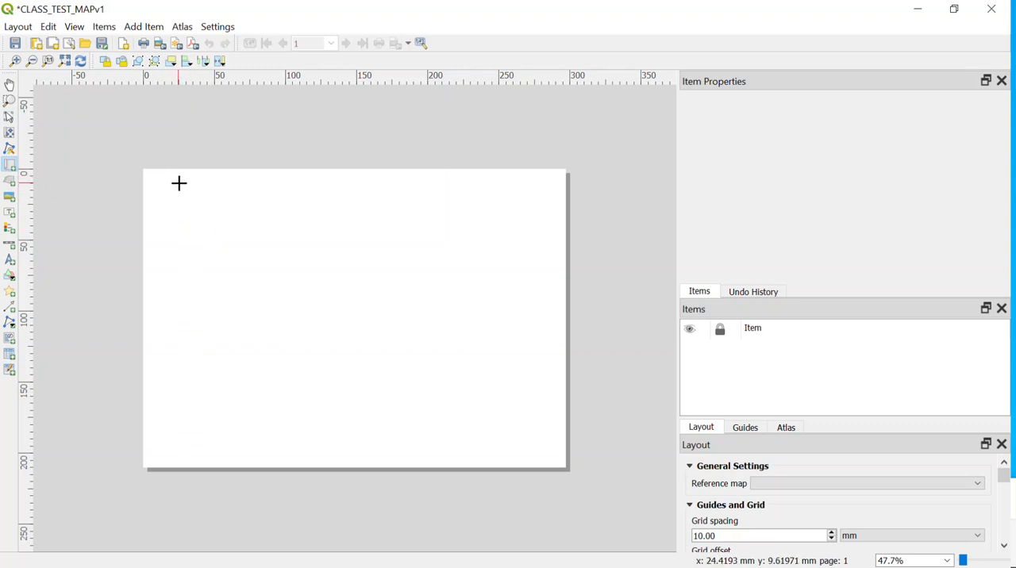
drag(183, 187, 529, 450)
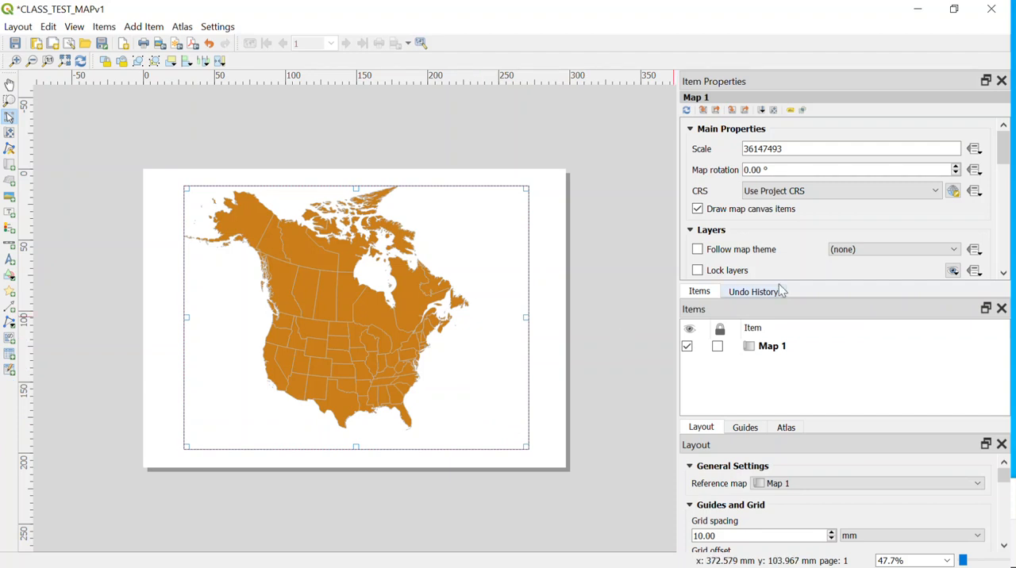
drag(1003, 154, 1004, 208)
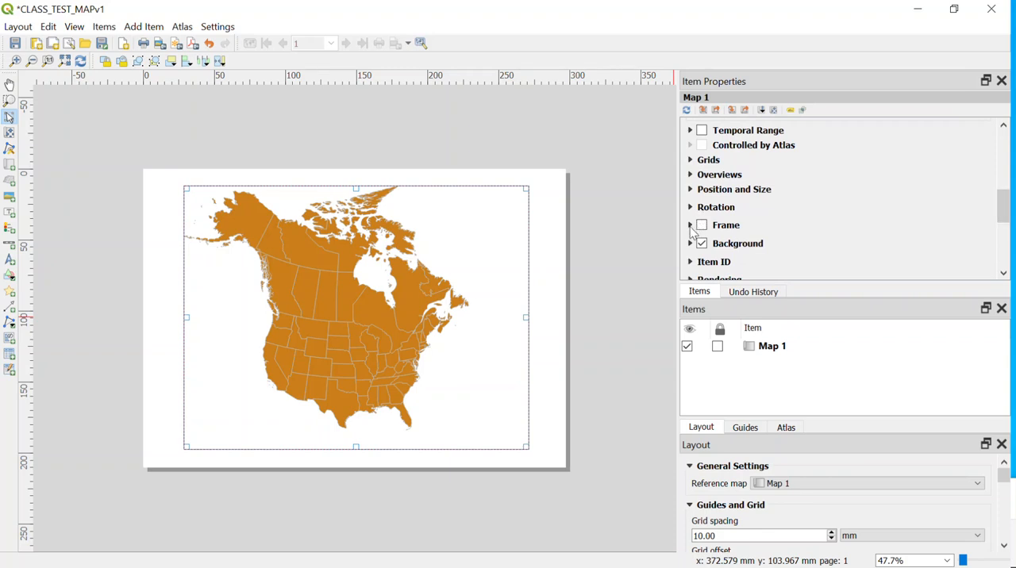
click(691, 245)
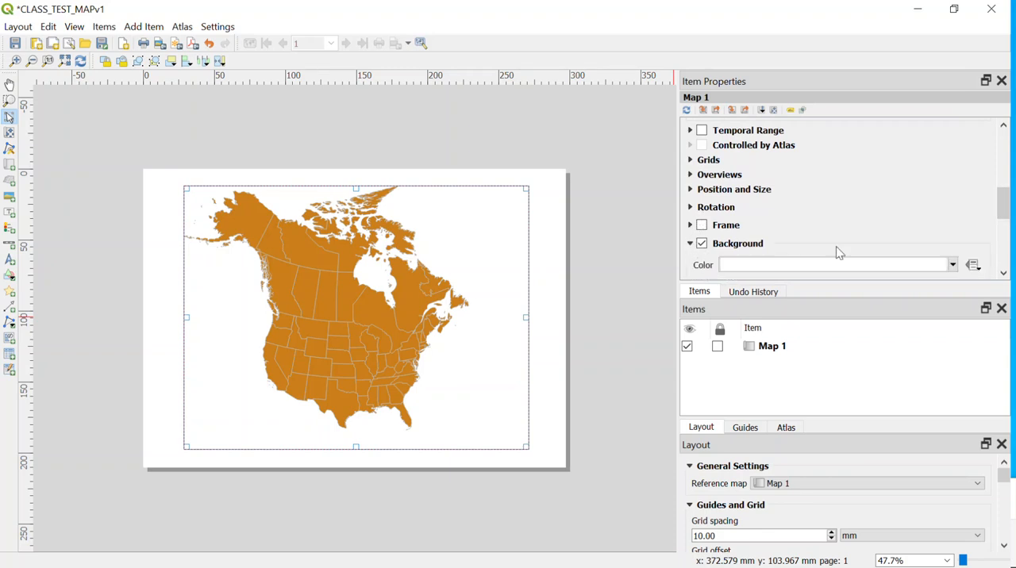
click(954, 268)
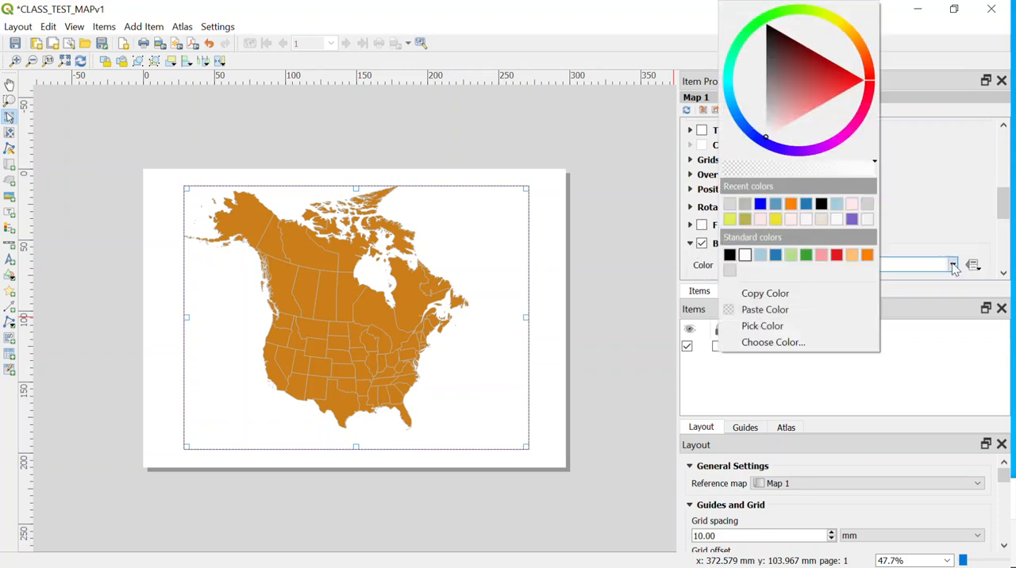
click(766, 252)
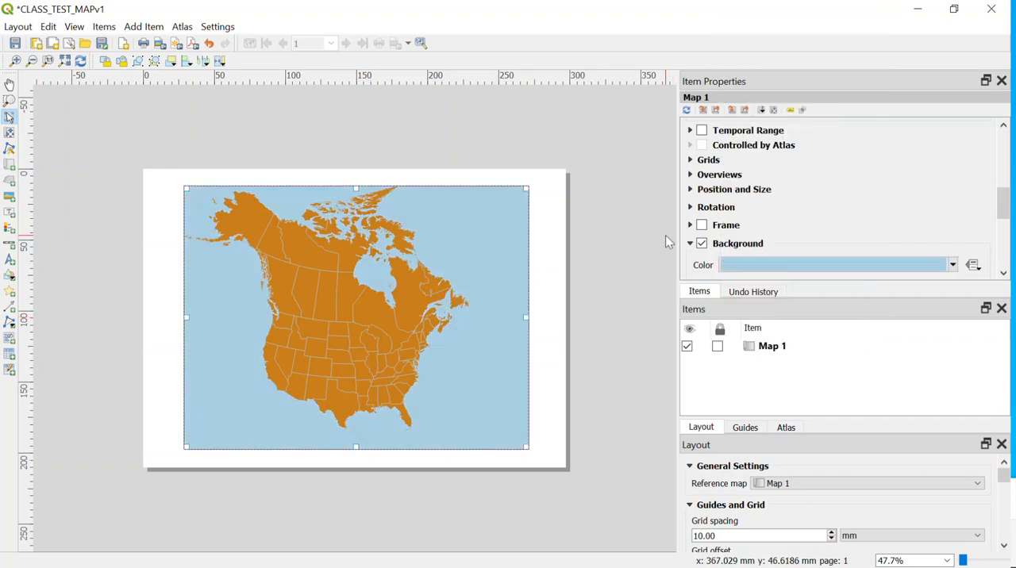
click(608, 214)
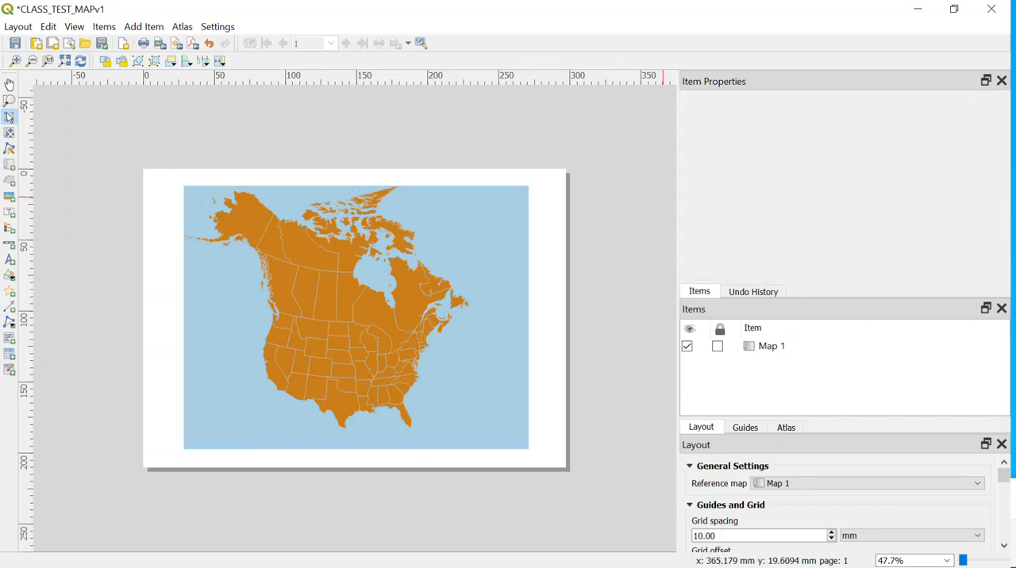
Shift the content of Map 1 within its frame so that all of Alaska fits inside with some margin
click(771, 346)
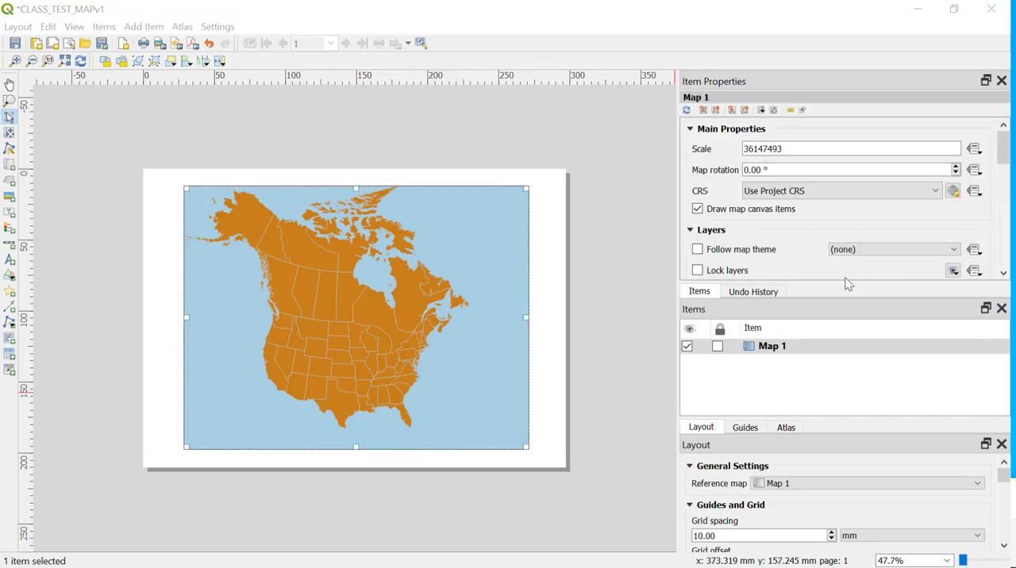
click(10, 133)
drag(332, 336, 353, 337)
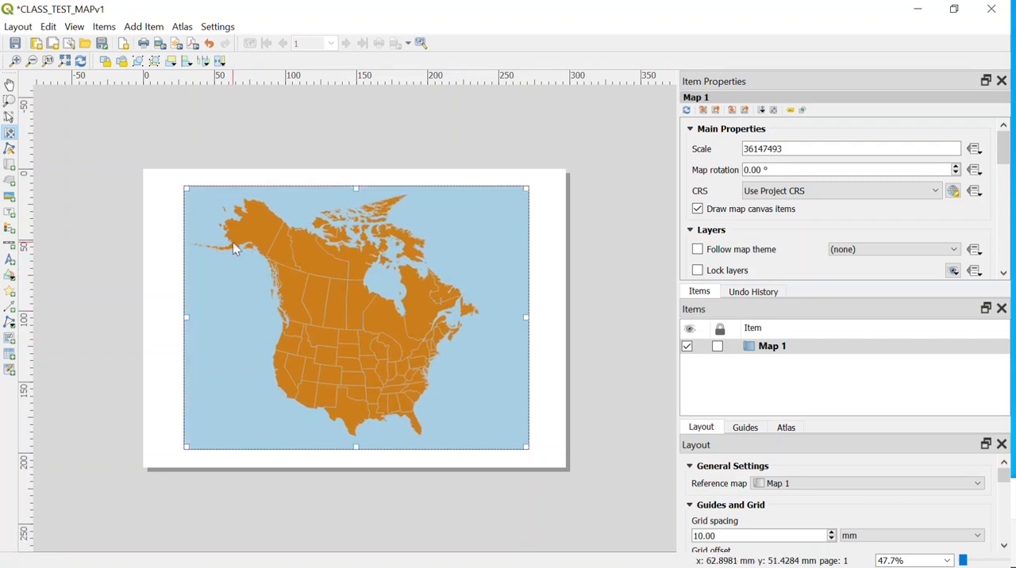
drag(349, 318, 360, 319)
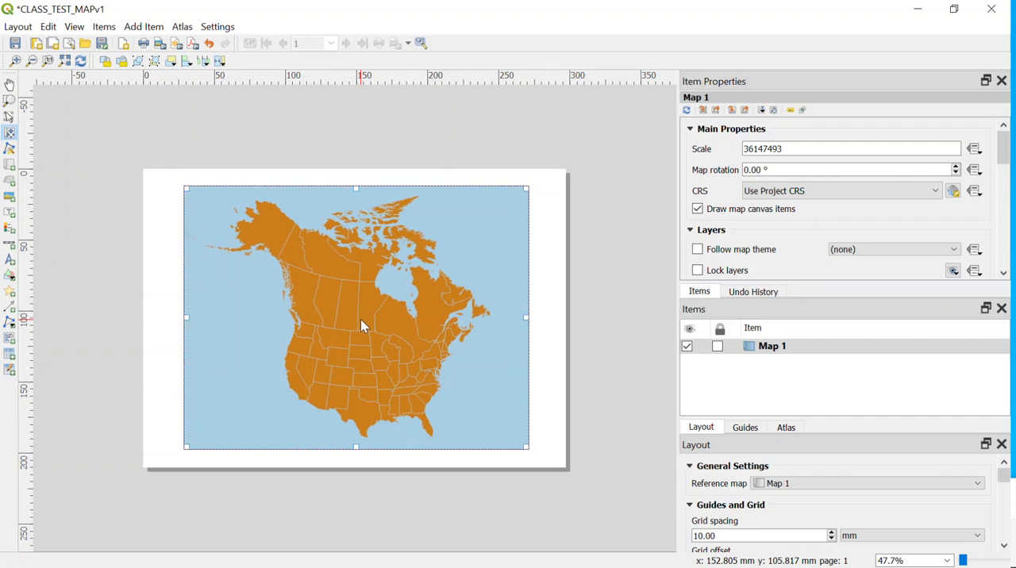
drag(354, 304, 386, 304)
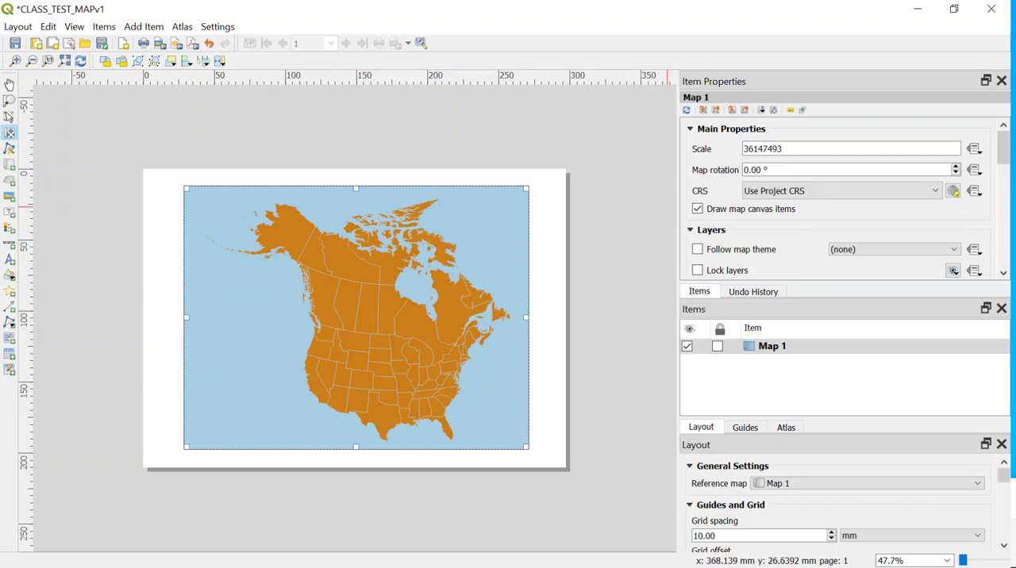
Reduce the layout window to a floating size so the main project window is accessible behind it
click(954, 9)
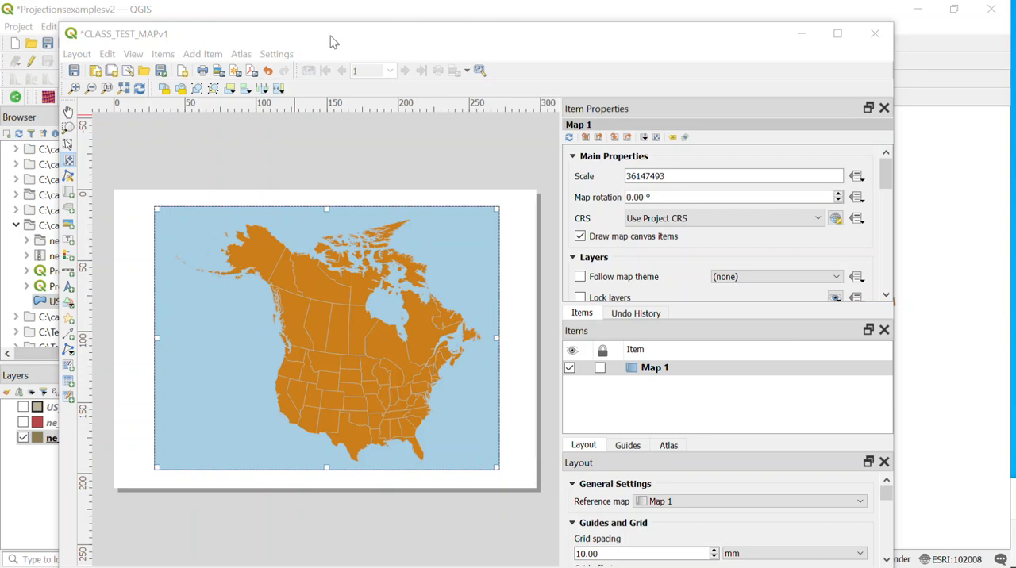
drag(330, 35, 389, 508)
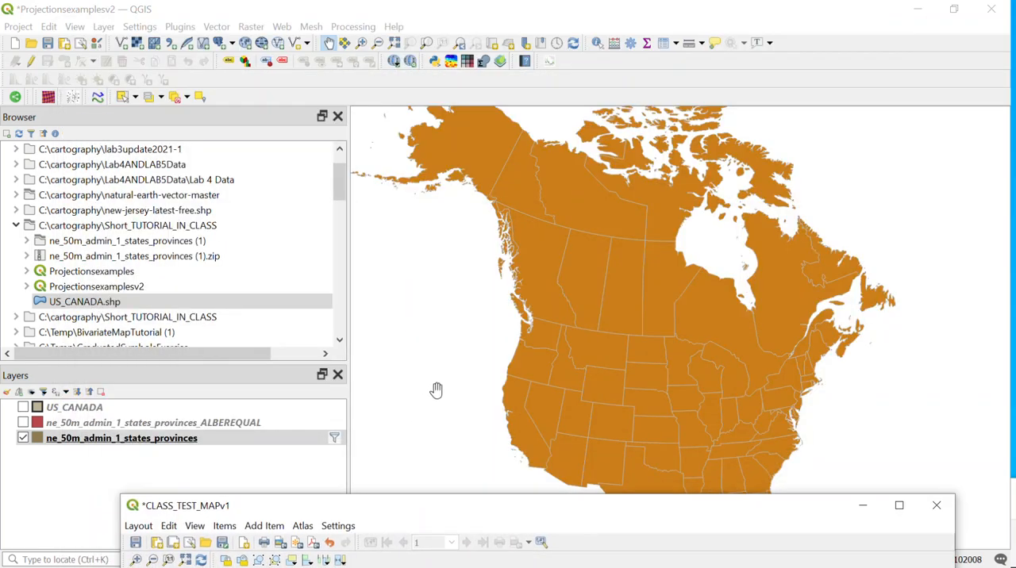
drag(539, 514, 486, 59)
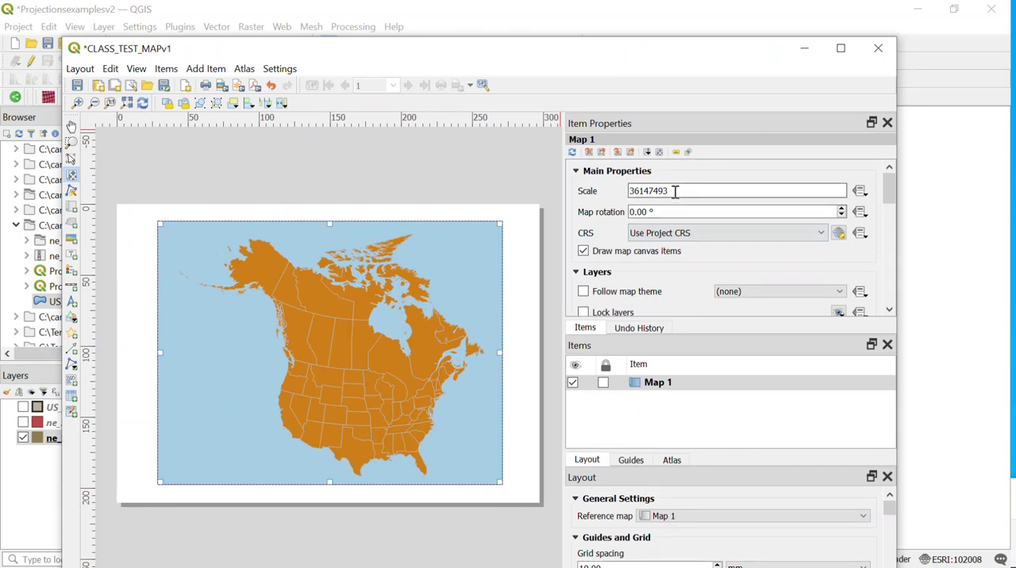
Copy Map 1's scale, set the main project canvas scale to 36147493 and lock it
drag(684, 191, 617, 181)
key(ctrl+c)
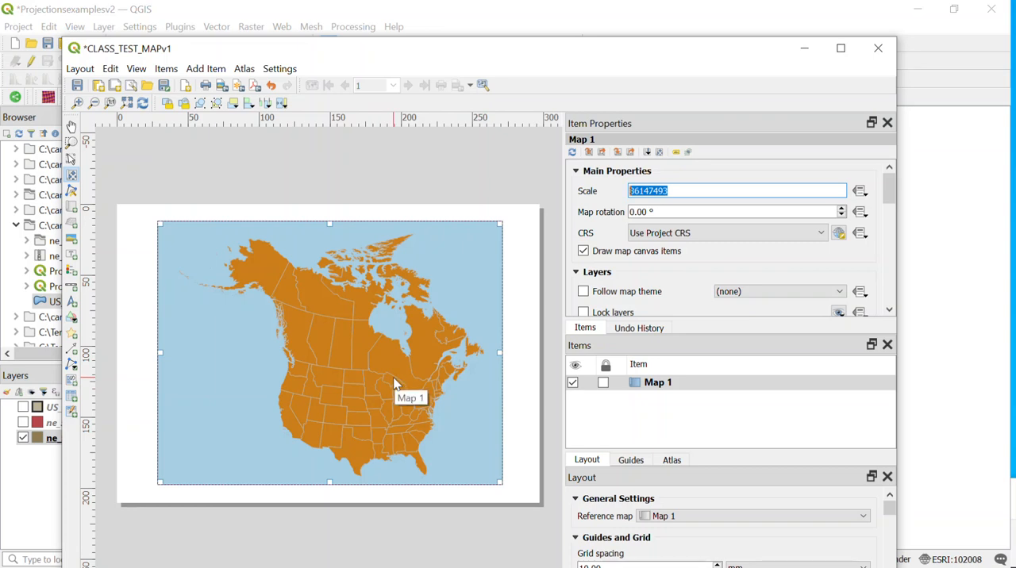
click(524, 13)
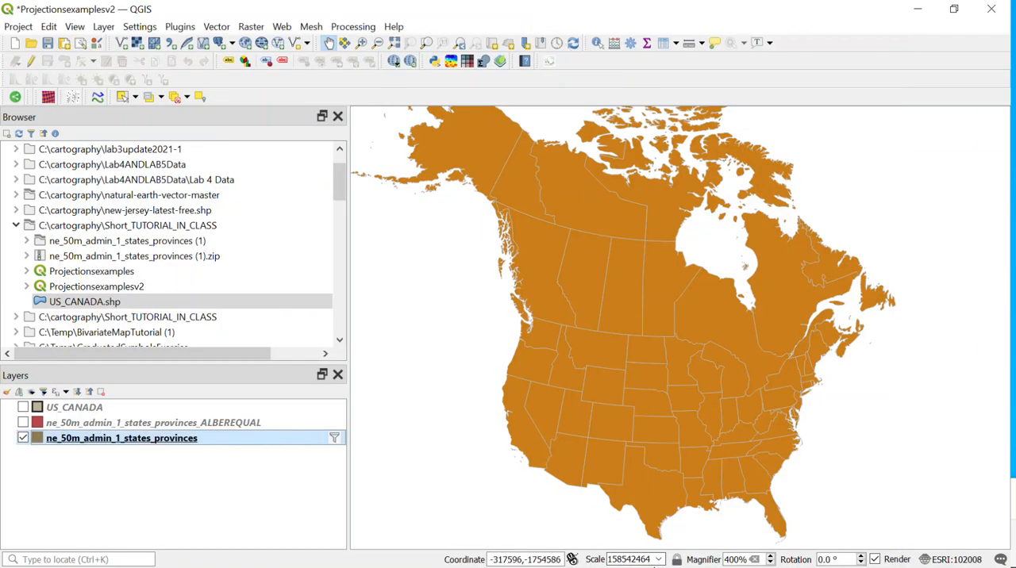
drag(651, 559, 569, 560)
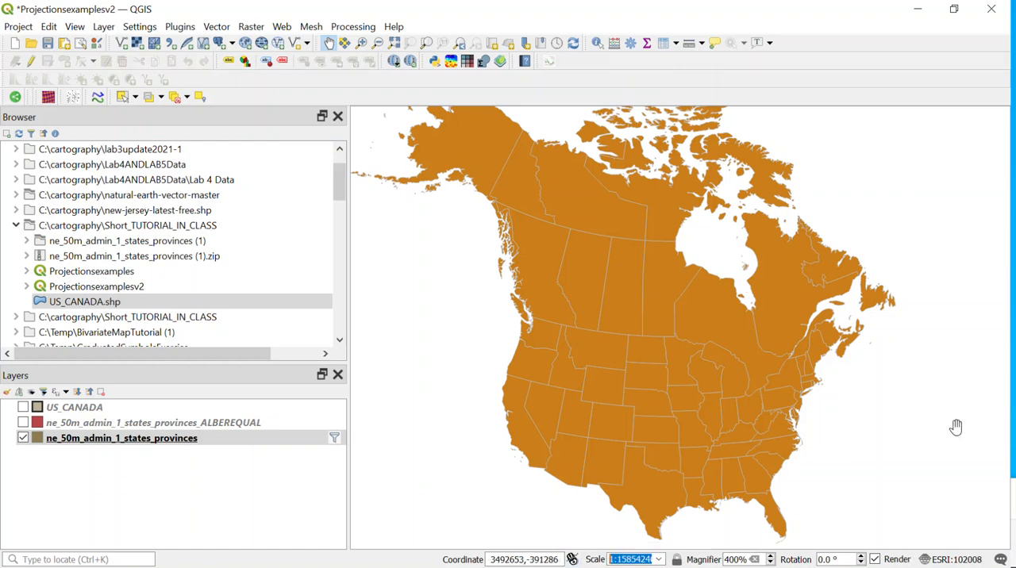
text(36147493)
key(Return)
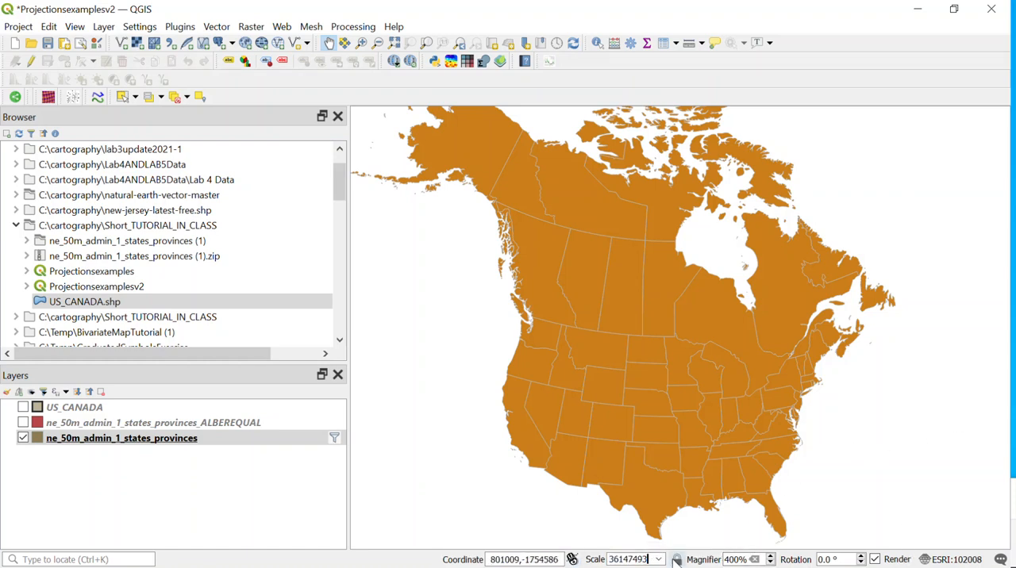
click(676, 560)
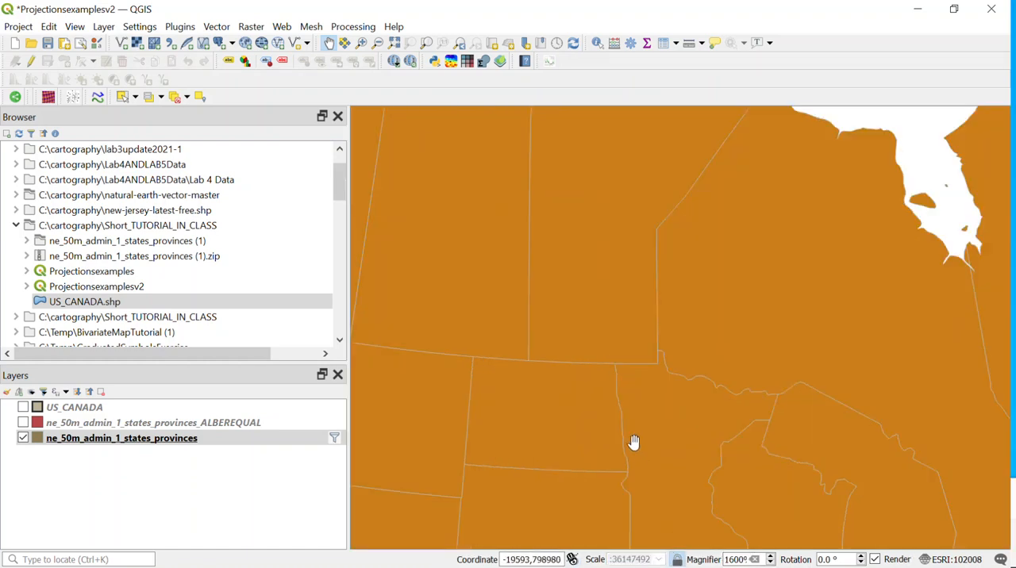
Check how the main canvas magnifies and pans over the US and Canada with the scale locked
scroll(589, 392, down, 1)
scroll(589, 392, down, 2)
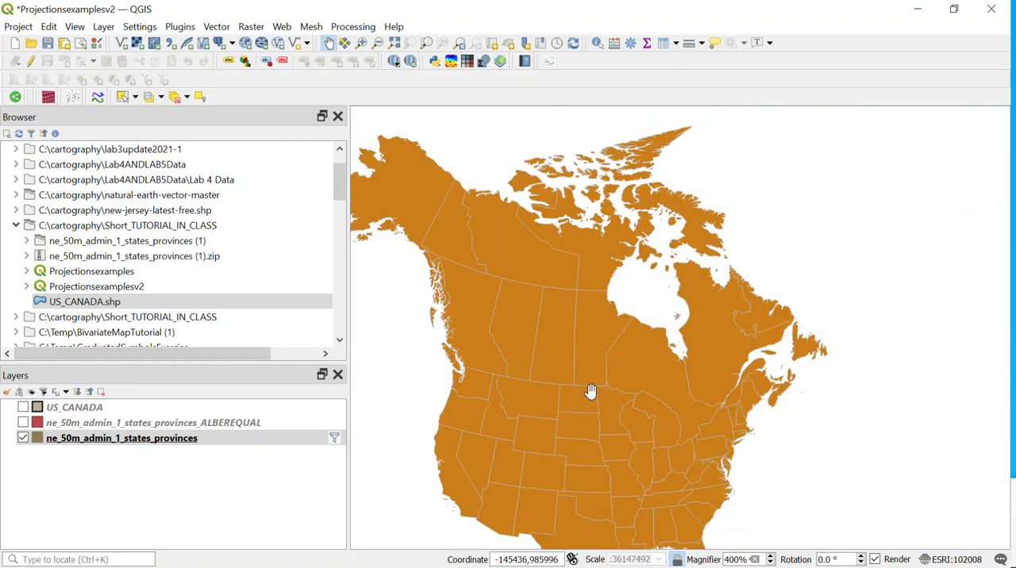
scroll(593, 440, up, 1)
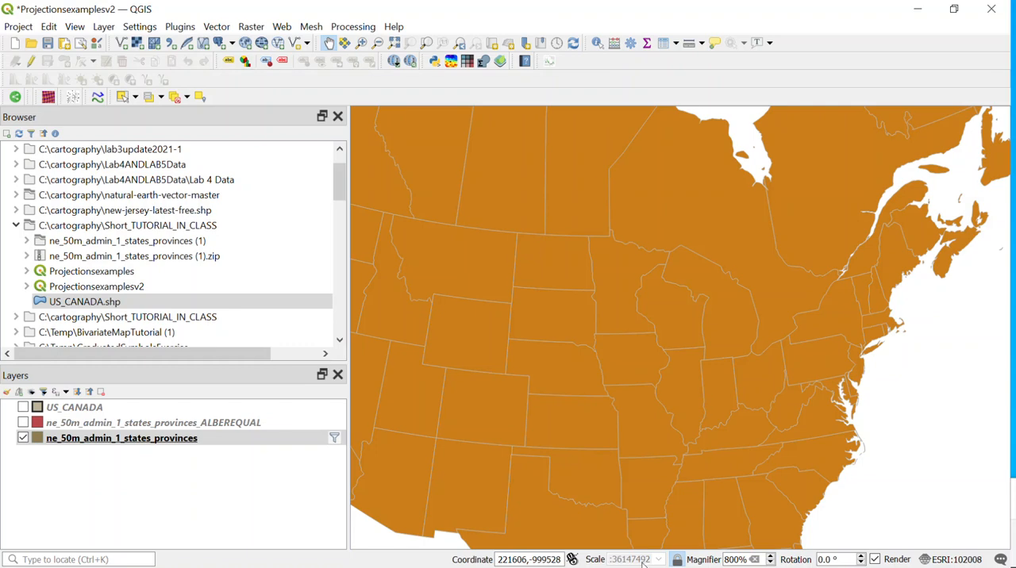
scroll(603, 405, down, 1)
drag(603, 392, 676, 413)
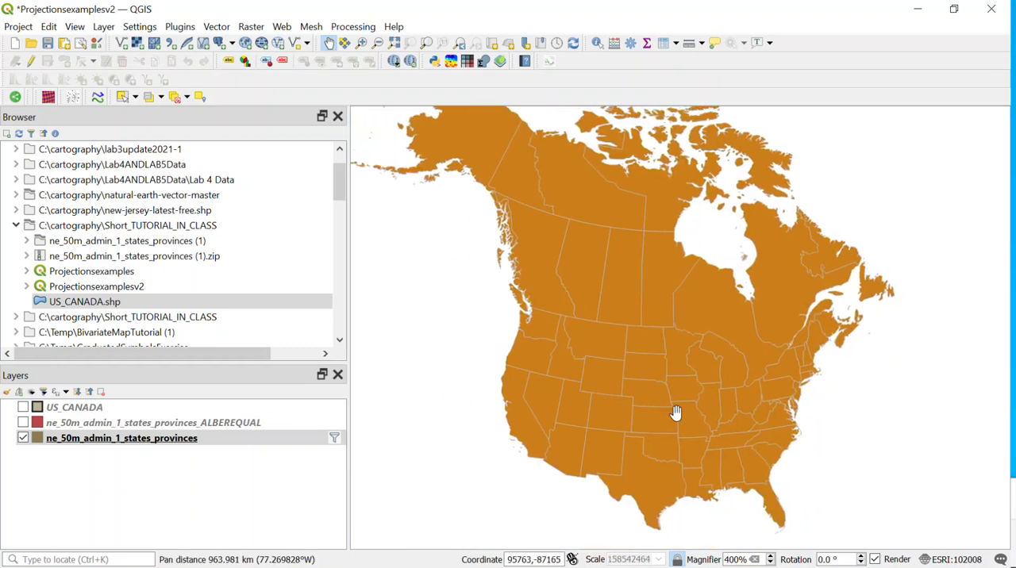
scroll(681, 411, up, 1)
scroll(680, 410, down, 1)
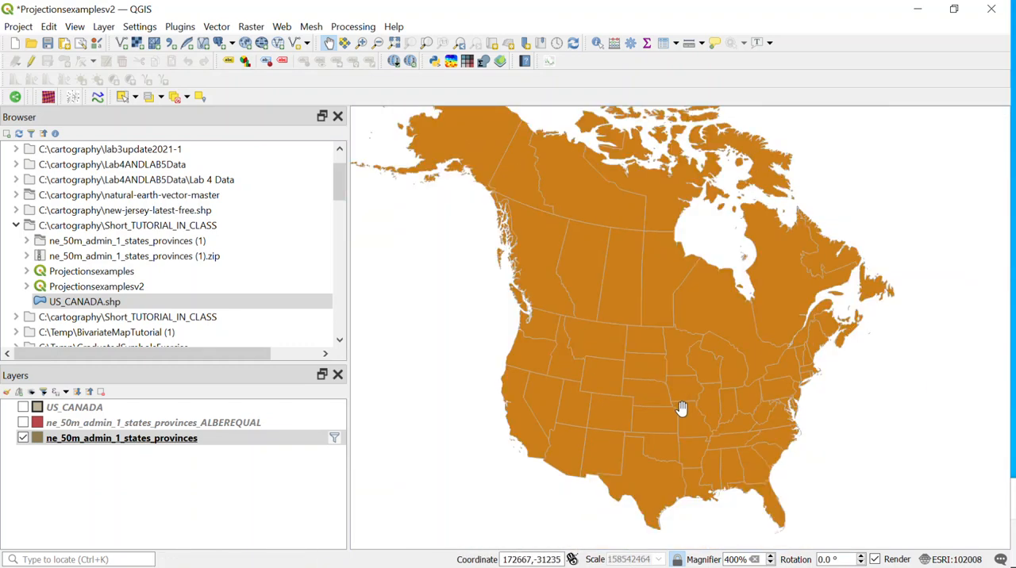
Unlock the main canvas scale, set it to 36147493 again and relock it
click(677, 560)
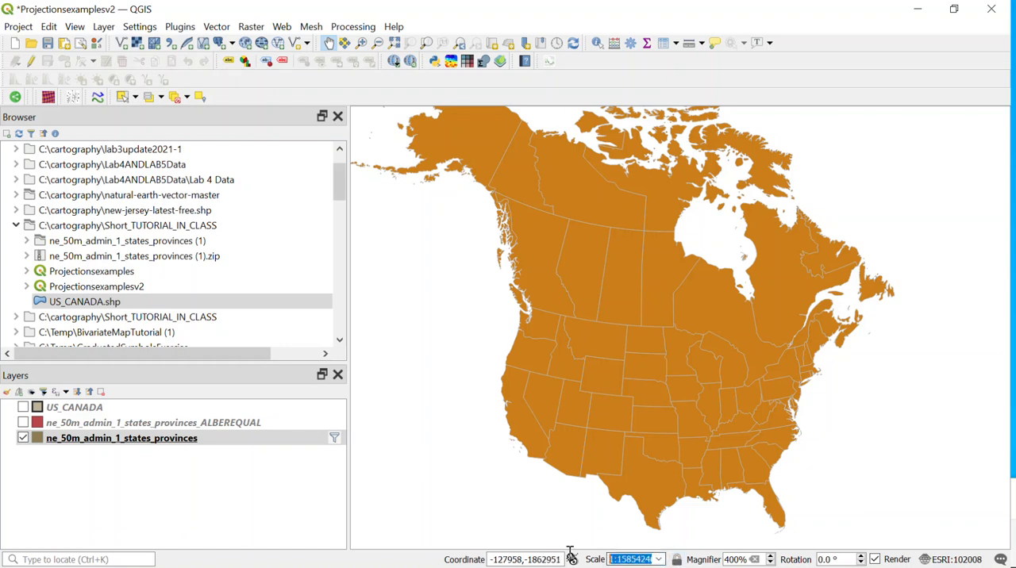
key(ctrl+v)
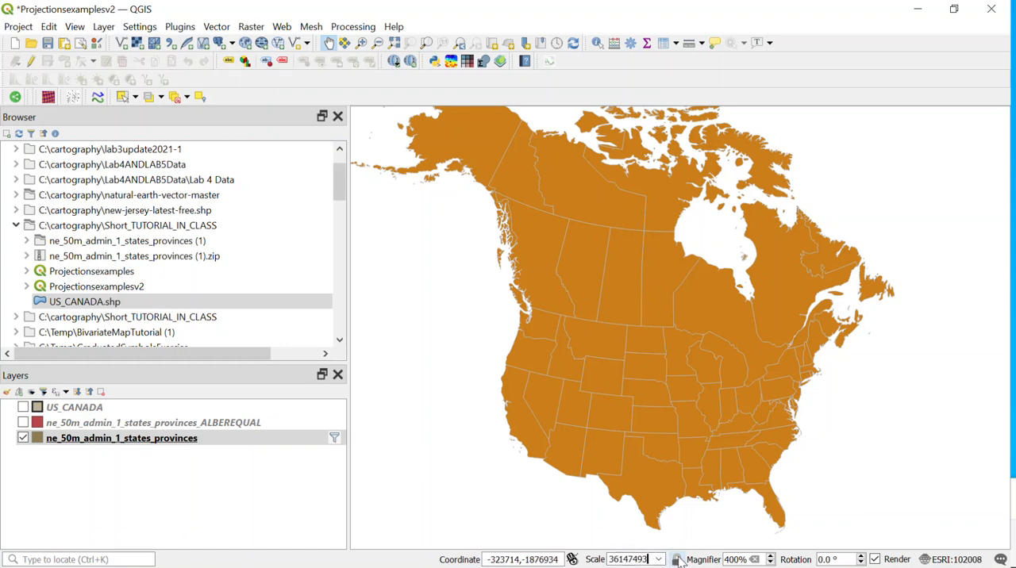
key(Return)
click(677, 560)
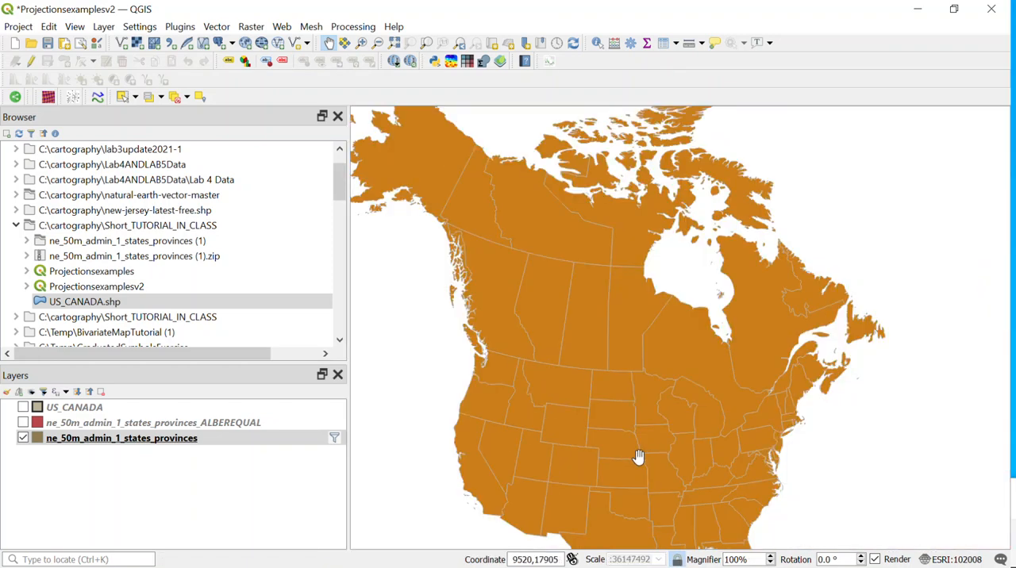
Pan the main canvas at the locked scale from North America to the Hawaiian islands
drag(630, 474, 654, 410)
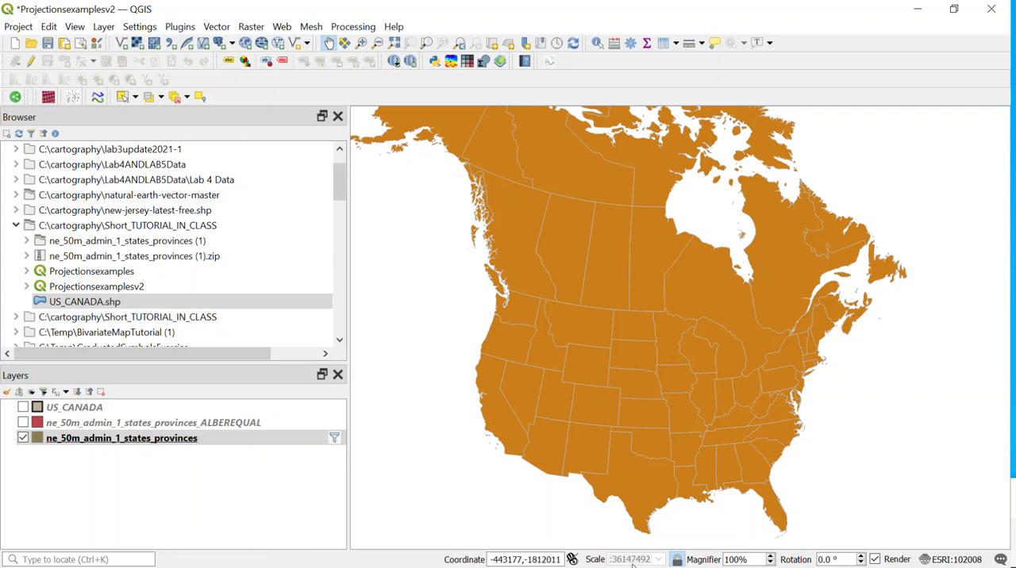
drag(685, 408, 761, 343)
drag(526, 379, 635, 389)
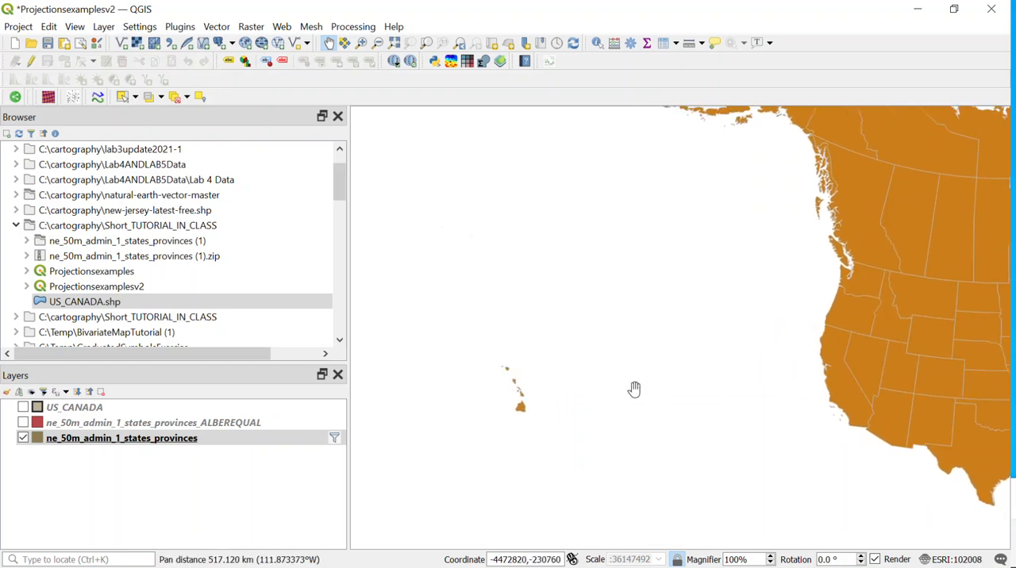
drag(558, 388, 659, 355)
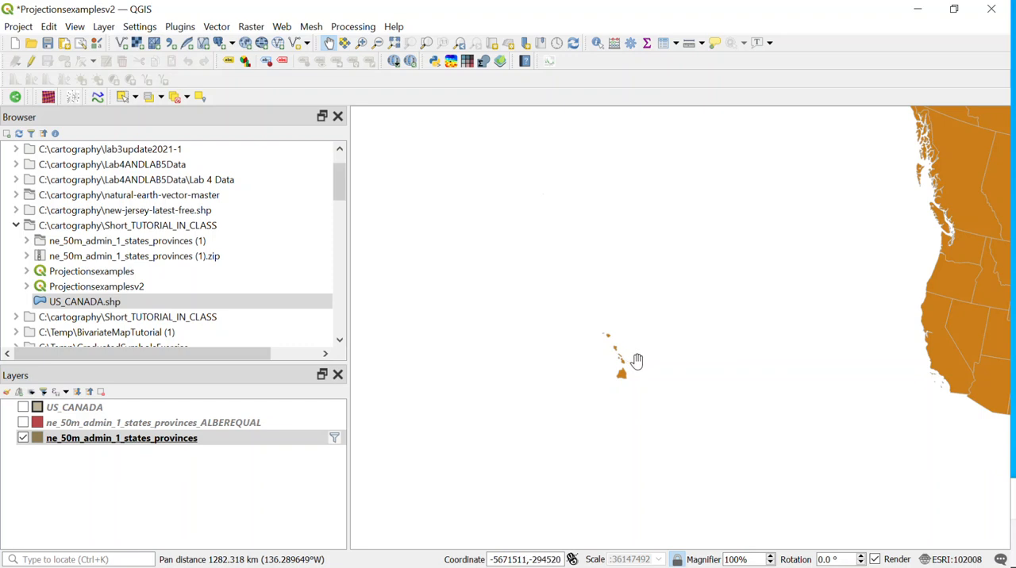
drag(651, 363, 632, 344)
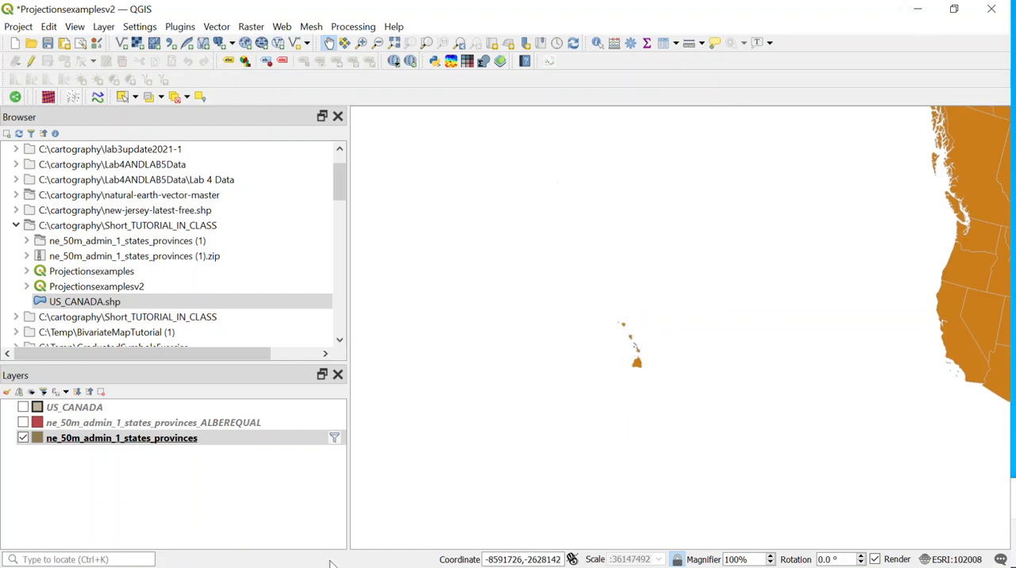
Return to the CLASS_TEST_MAPv1 layout and add a second map, about 50 by 42 mm, over the ocean southwest of the mainland
click(955, 11)
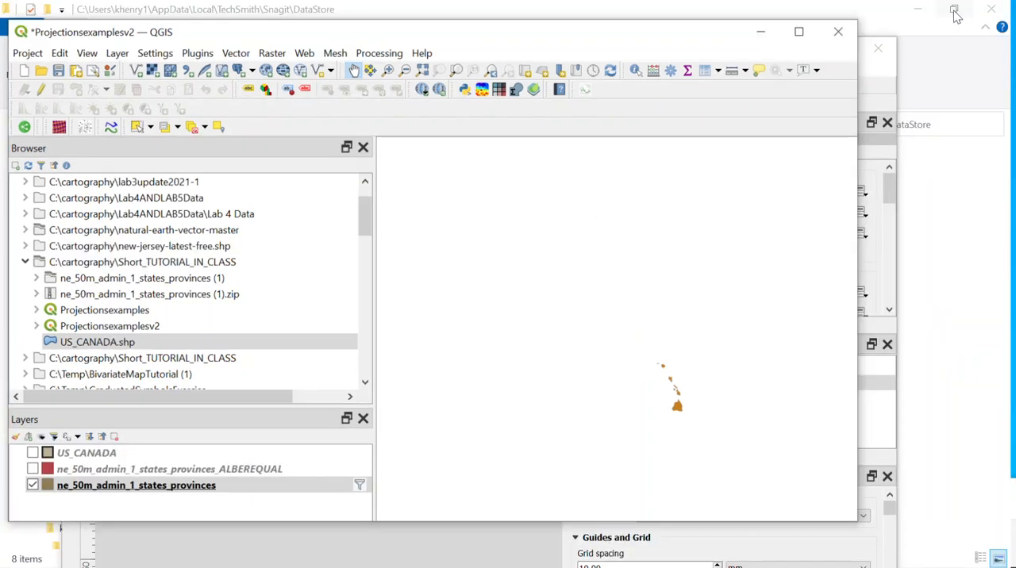
drag(667, 53, 685, 156)
click(647, 59)
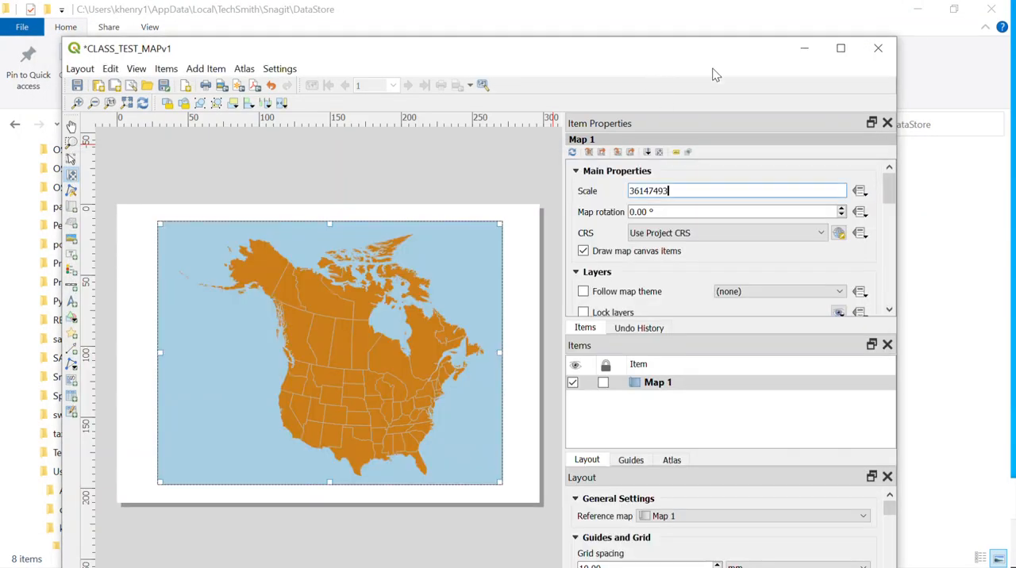
click(72, 208)
drag(183, 404, 255, 465)
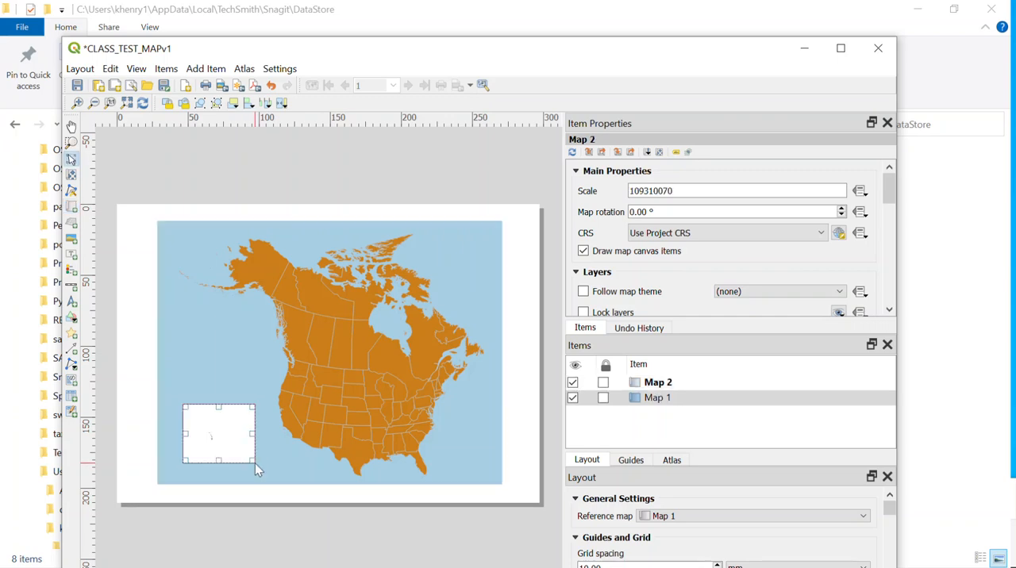
Rename the layout item Map 2 as "Map 2NorhAMerica"
right_click(669, 387)
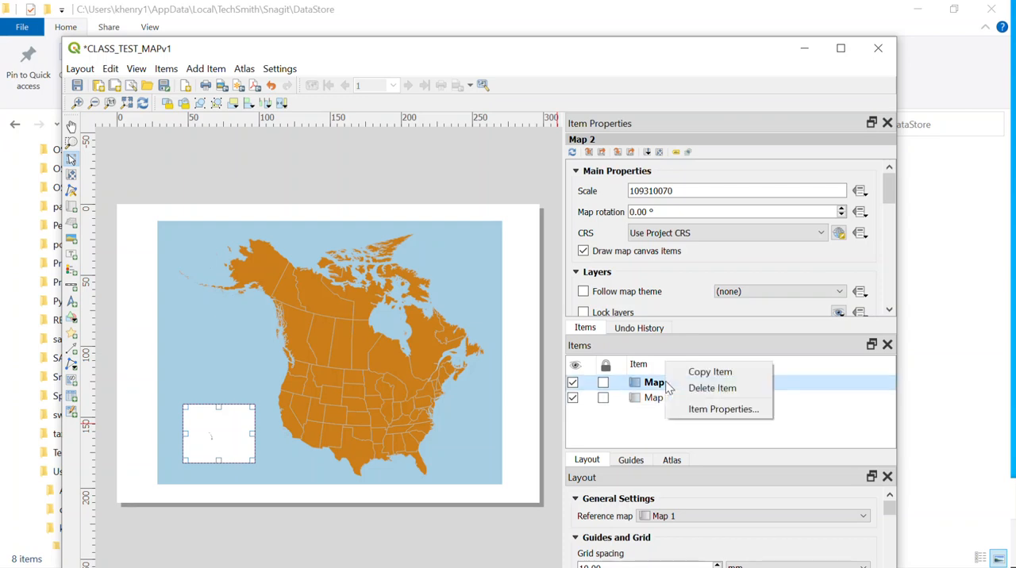
click(709, 410)
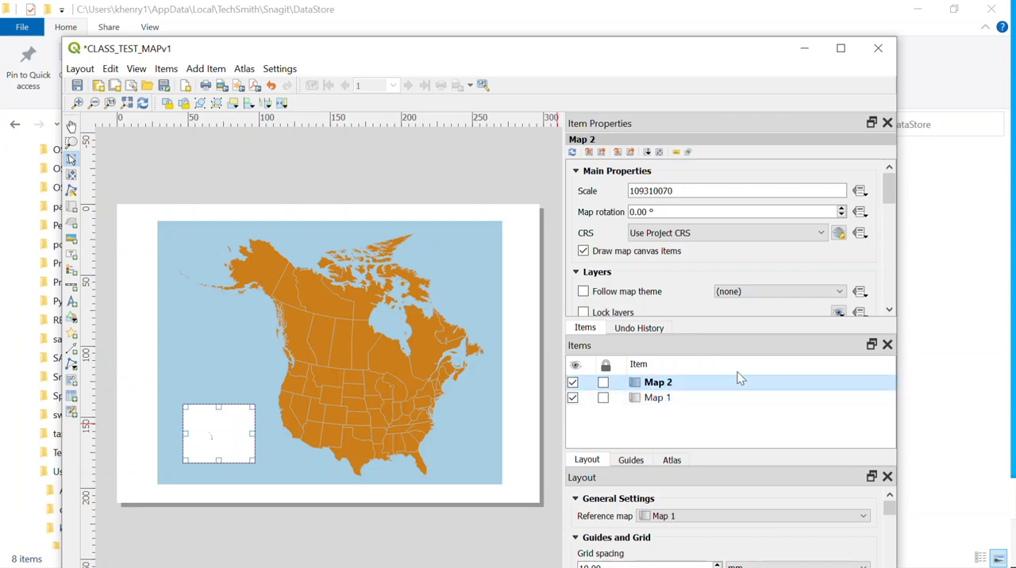
double_click(673, 385)
click(681, 382)
text(NorhAM)
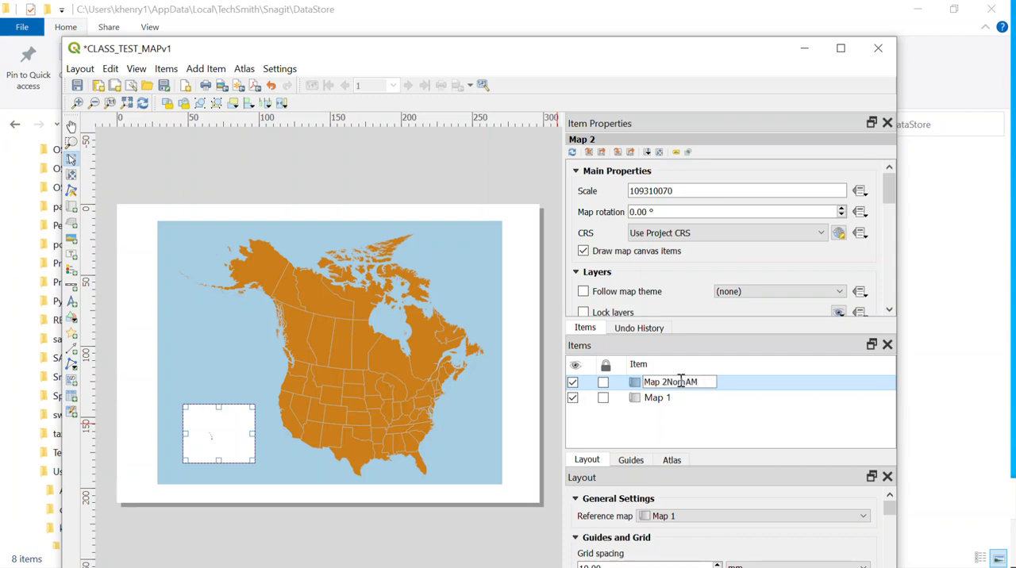
text(erica)
key(Return)
Rename the layout item Map 1 as "Map 1 Hawaii"
double_click(673, 400)
click(680, 397)
text(Hawaii)
key(Return)
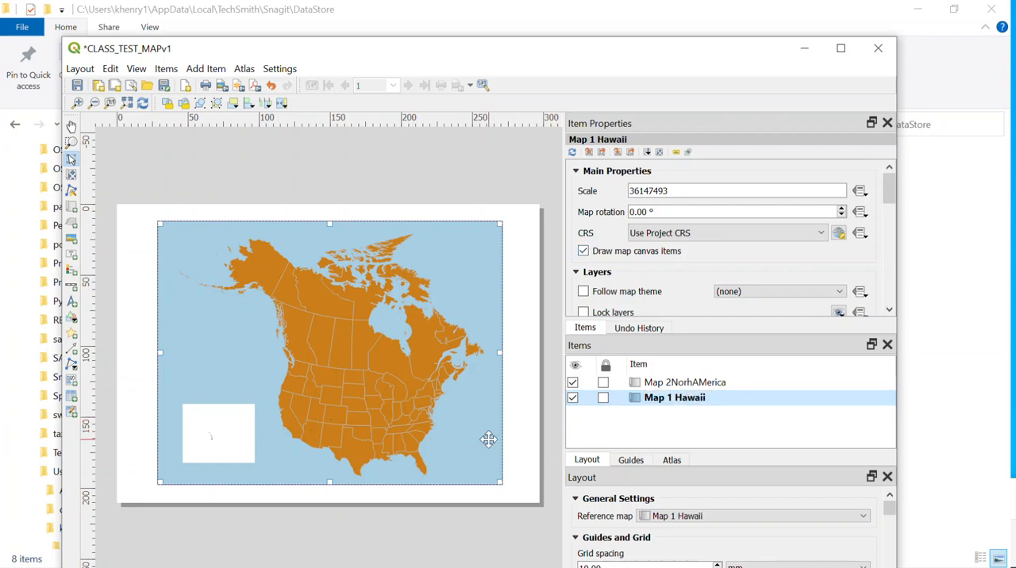
Try a scale of 26147493 on the large North America map and restore it to 36147493
click(710, 385)
click(701, 399)
click(674, 190)
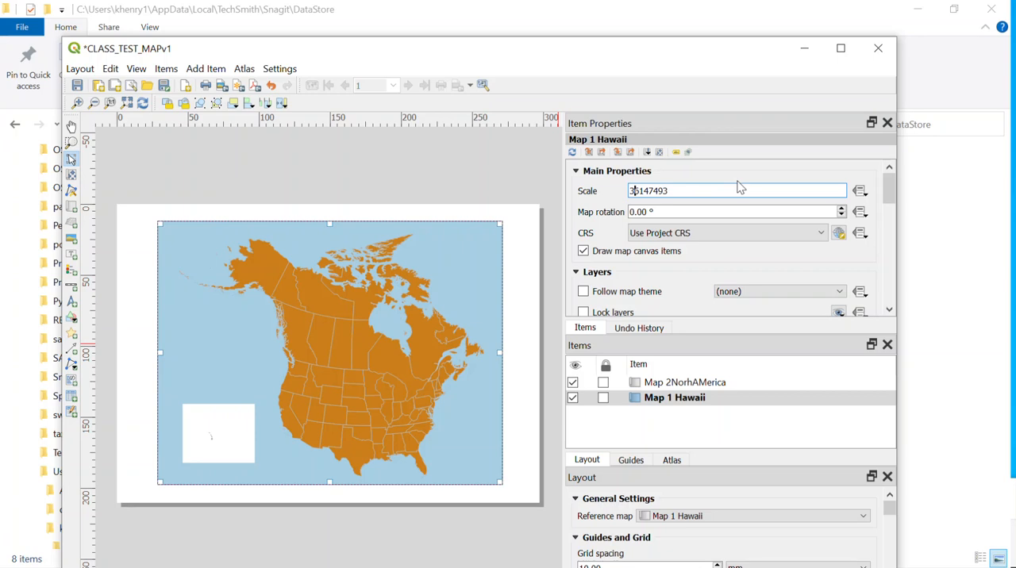
key(BackSpace)
text(2)
key(Return)
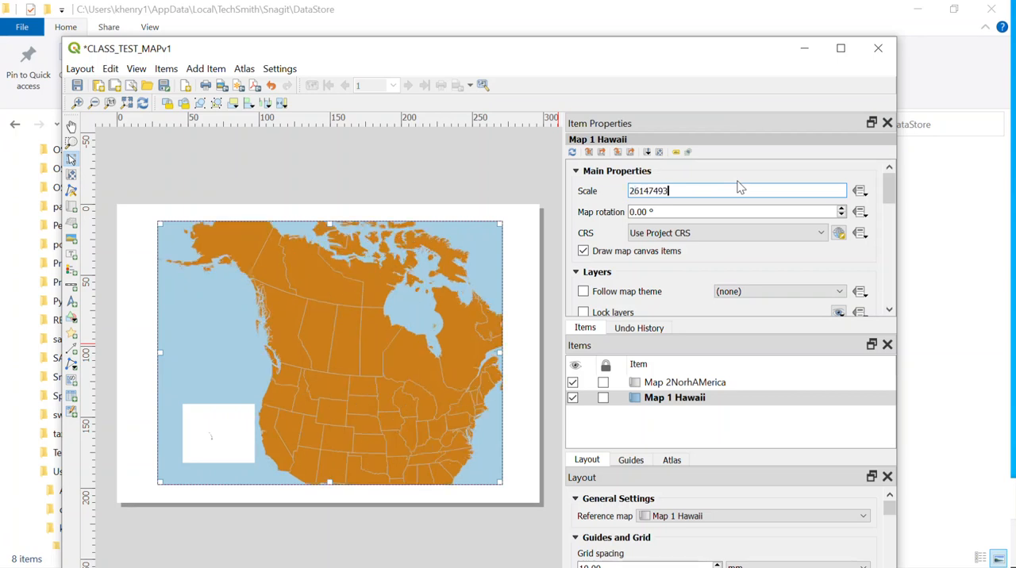
drag(704, 190, 610, 177)
text(36147493)
key(Return)
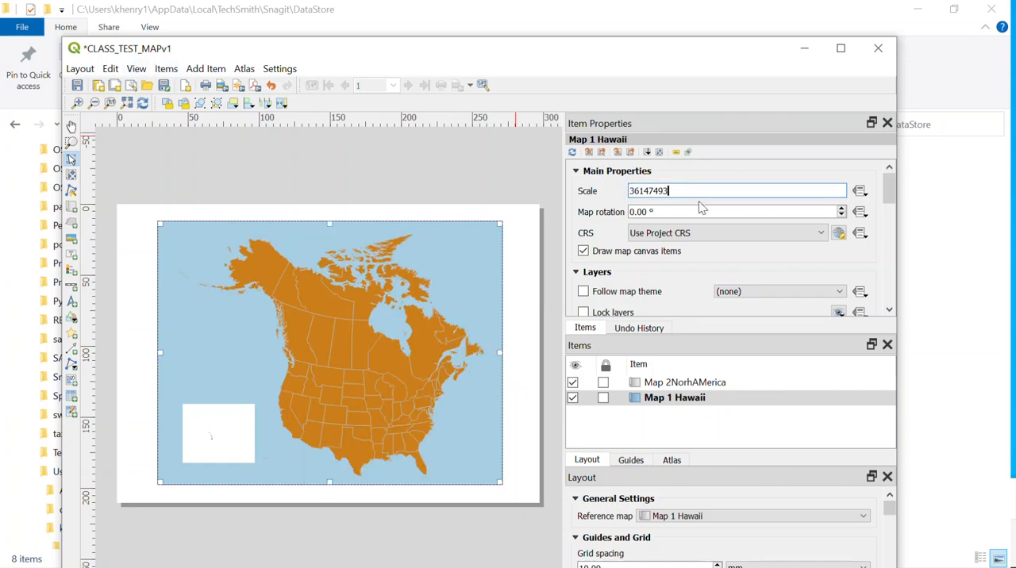
Correct the small inset map's item name to "Map 2Hawaii"
click(675, 384)
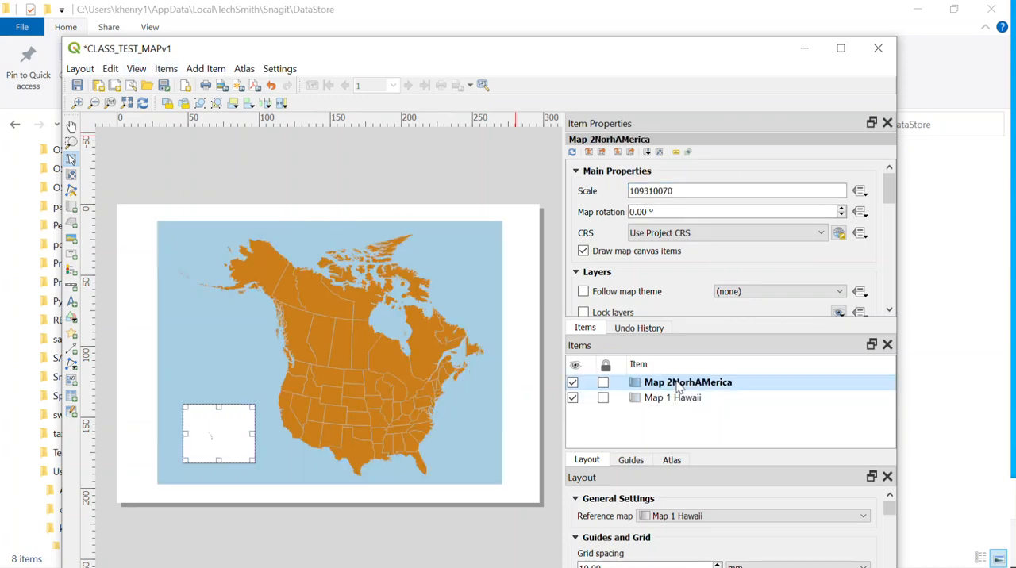
right_click(680, 385)
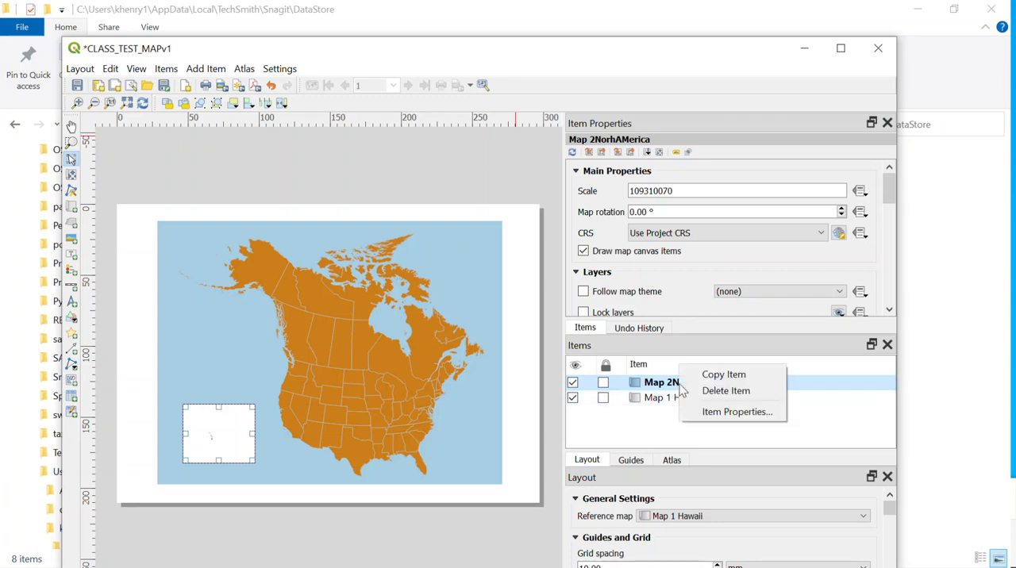
click(717, 411)
double_click(727, 385)
click(728, 382)
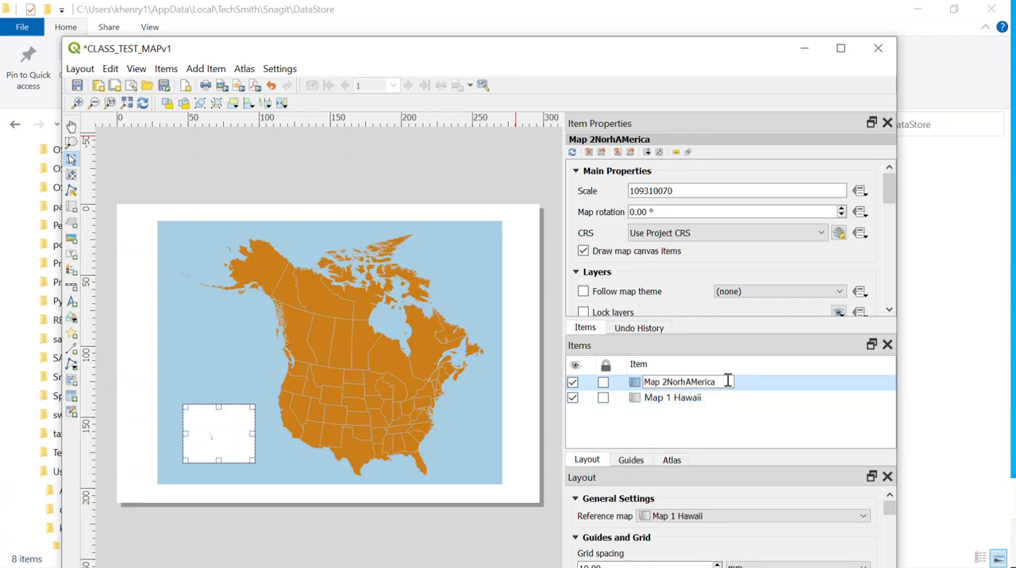
key(BackSpace)
key(BackSpace)
key(BackSpace)
key(BackSpace)
key(BackSpace)
key(BackSpace)
key(BackSpace)
key(BackSpace)
key(BackSpace)
key(BackSpace)
key(BackSpace)
text(Haw)
text(aaa)
key(BackSpace)
key(BackSpace)
text(ii)
key(Return)
Correct the large map's item name to "Map 1 NORHAMER"
click(691, 399)
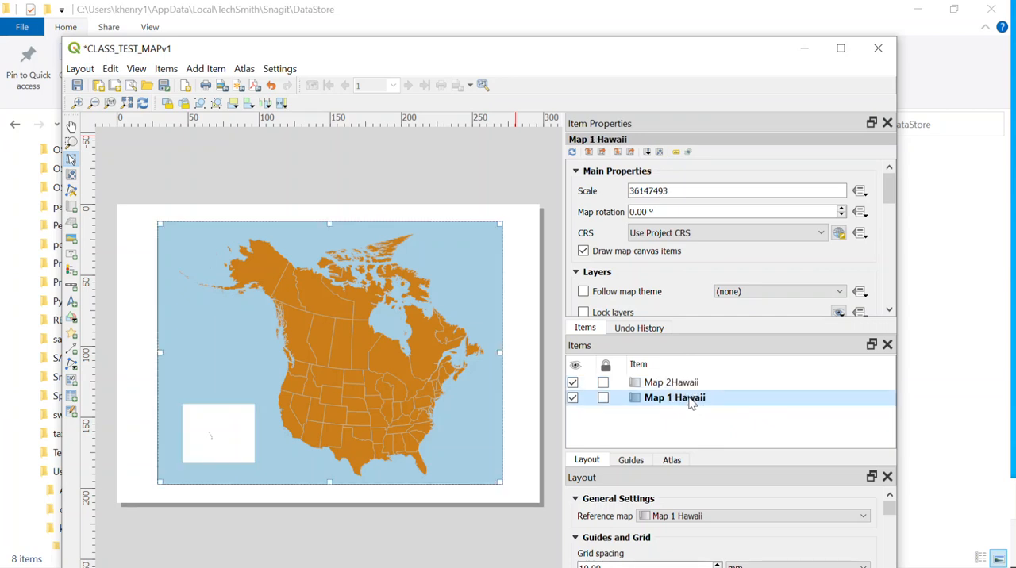
right_click(689, 405)
click(721, 427)
double_click(707, 398)
key(End)
key(BackSpace)
key(BackSpace)
key(BackSpace)
key(BackSpace)
key(BackSpace)
key(BackSpace)
text(NORHAMER)
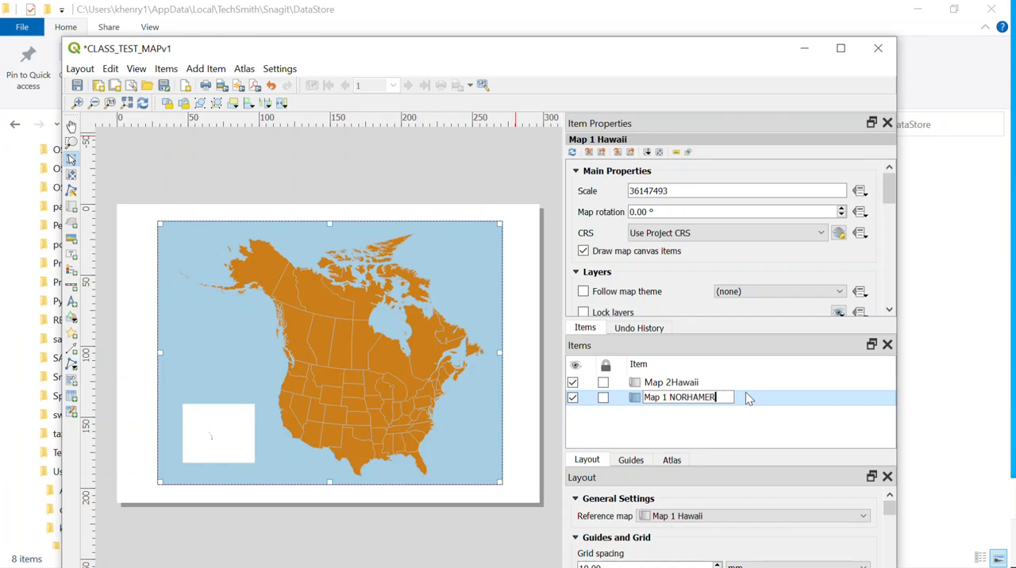
key(Return)
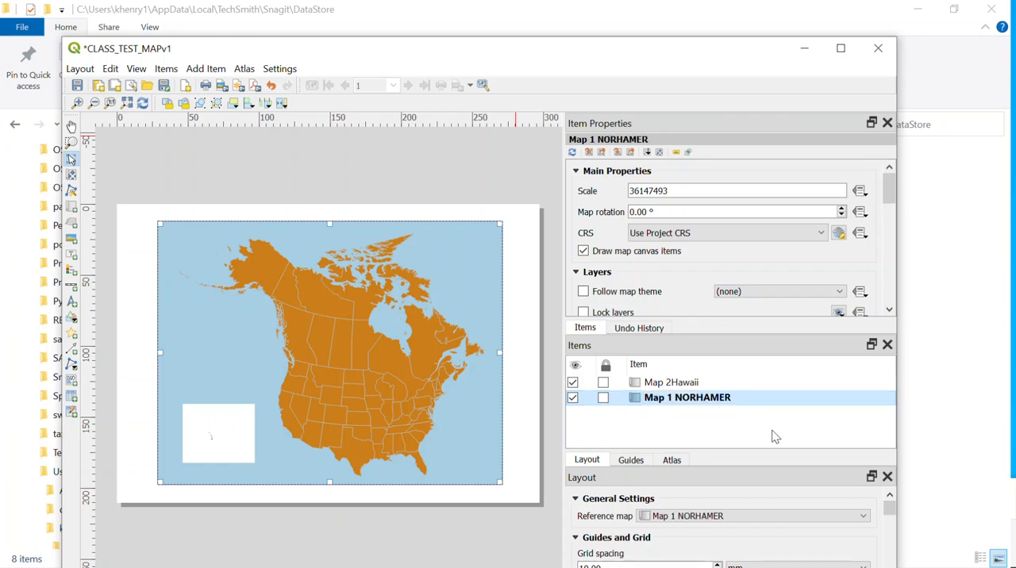
Select Map 2Hawaii and set its scale to 95310070
click(684, 384)
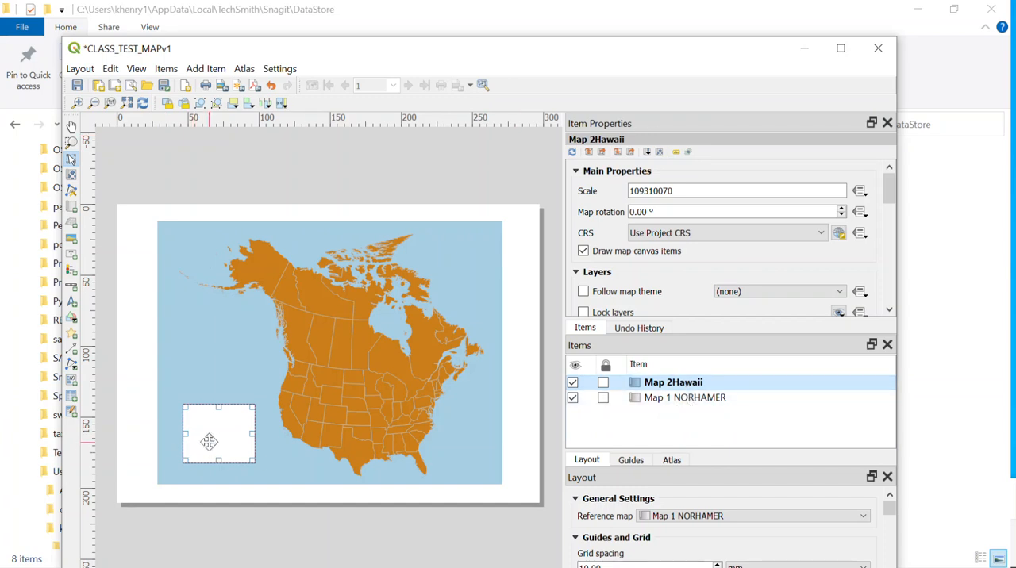
click(658, 398)
click(659, 382)
click(641, 191)
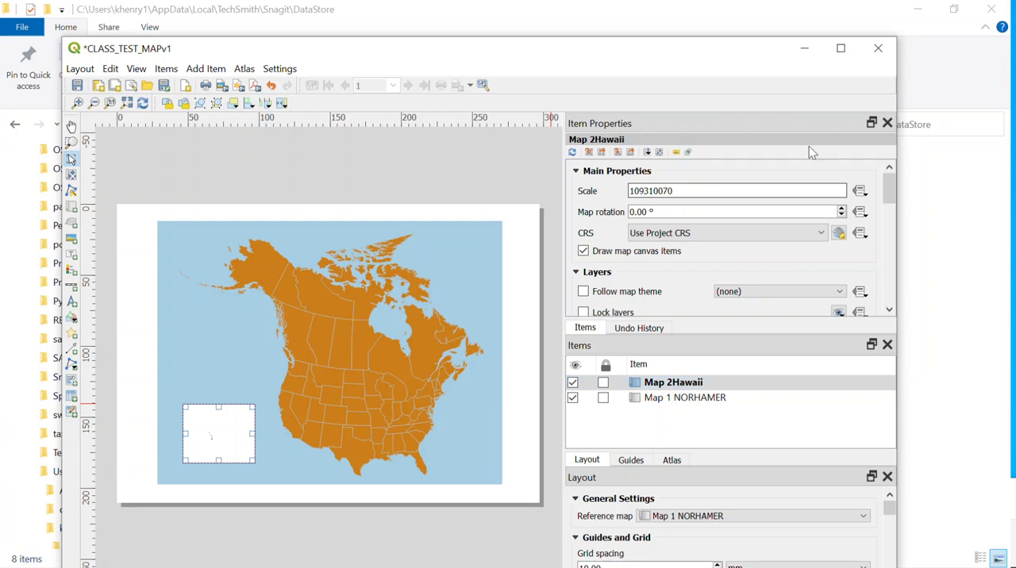
key(BackSpace)
key(BackSpace)
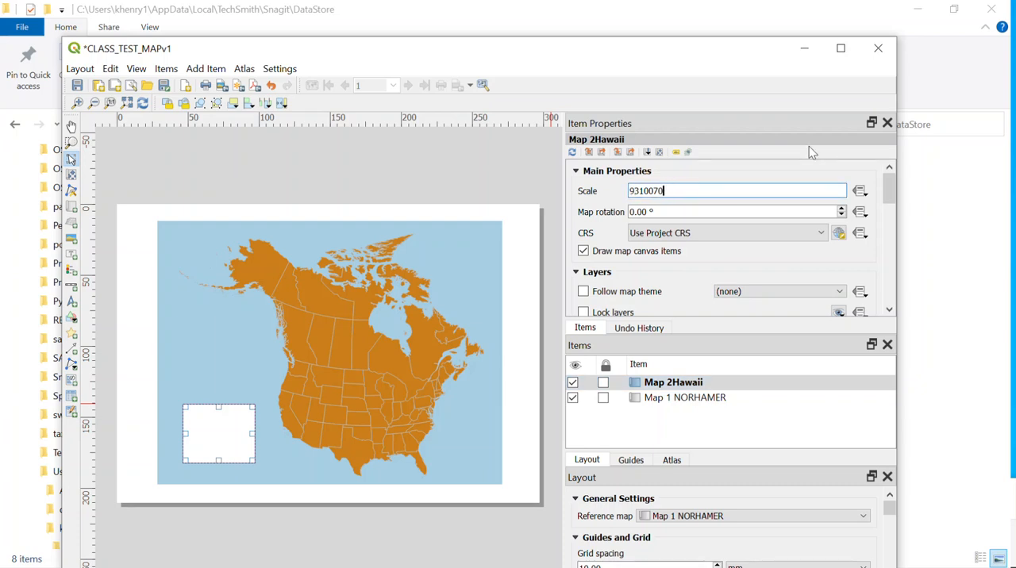
text(1)
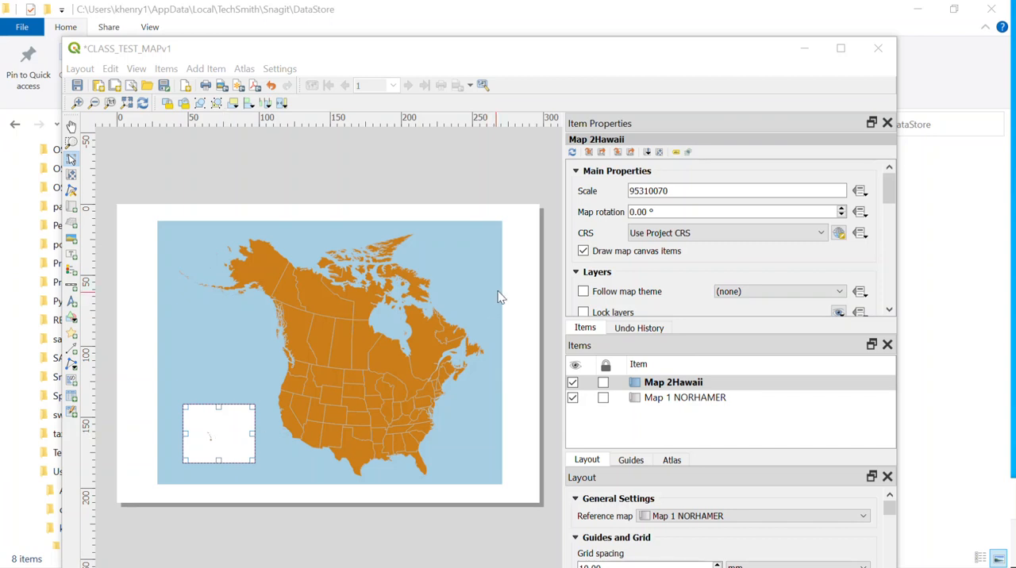
Set the Hawaii inset's scale to 25310070 and move its content so the whole island chain sits inside the frame
click(636, 191)
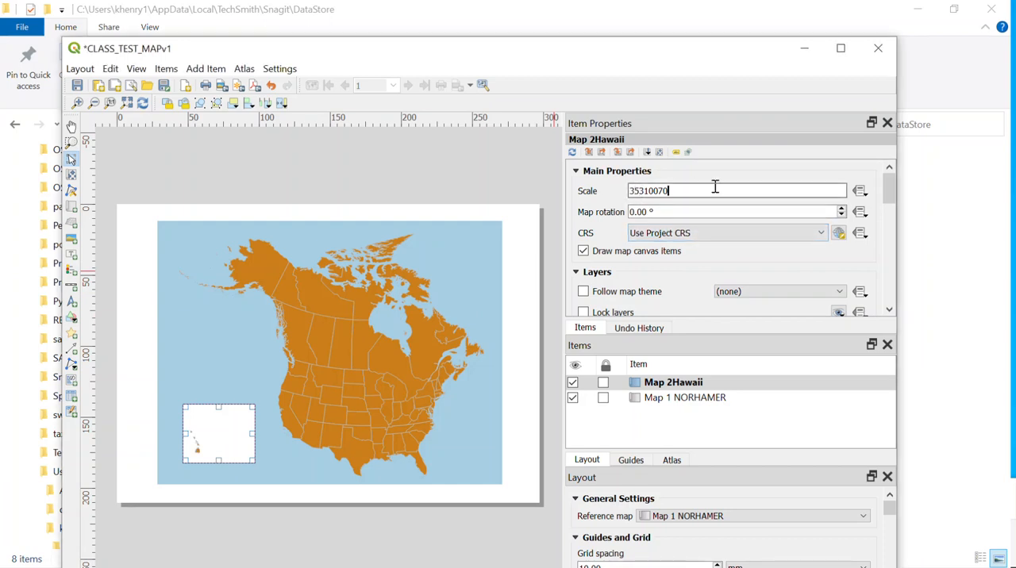
click(635, 191)
key(BackSpace)
text(2)
key(Return)
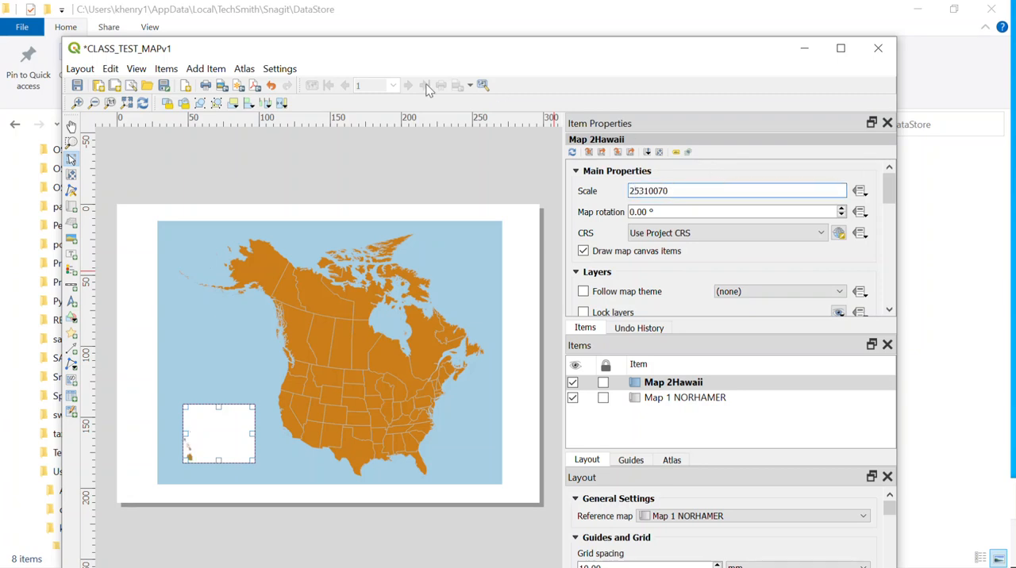
click(70, 176)
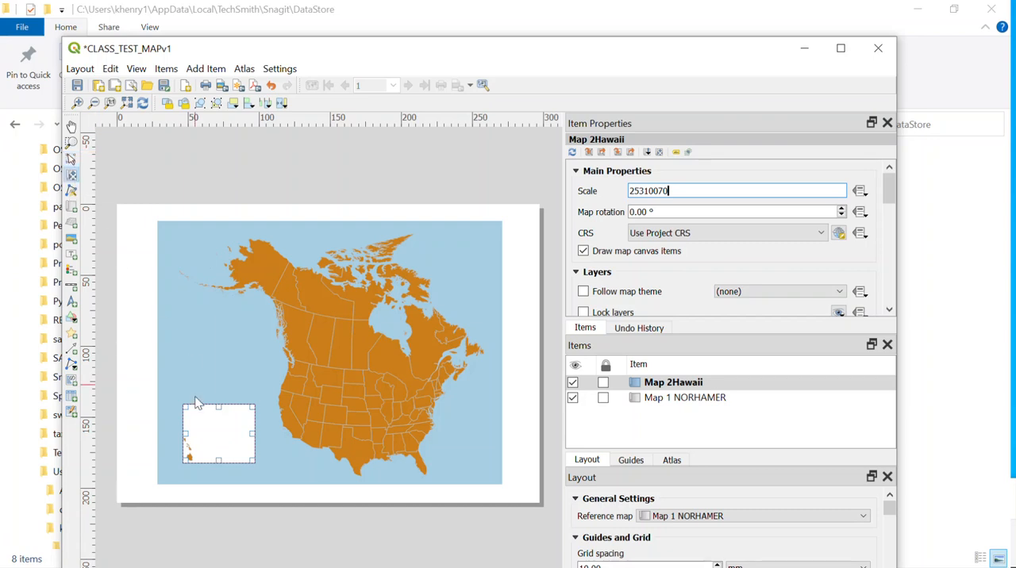
drag(191, 458, 222, 442)
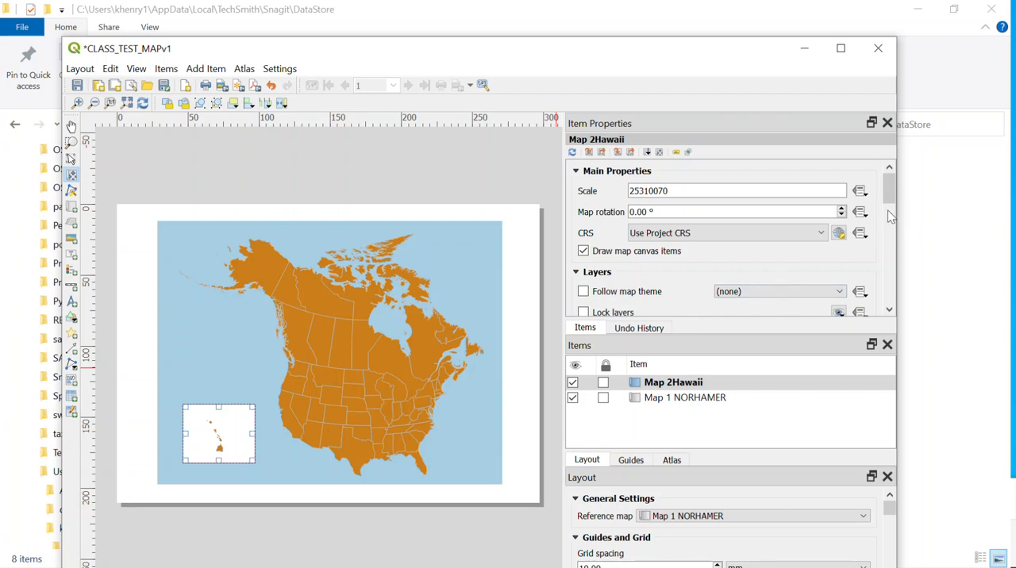
Set the Hawaii inset's background to the standard light blue, matching the large map
drag(889, 197, 889, 242)
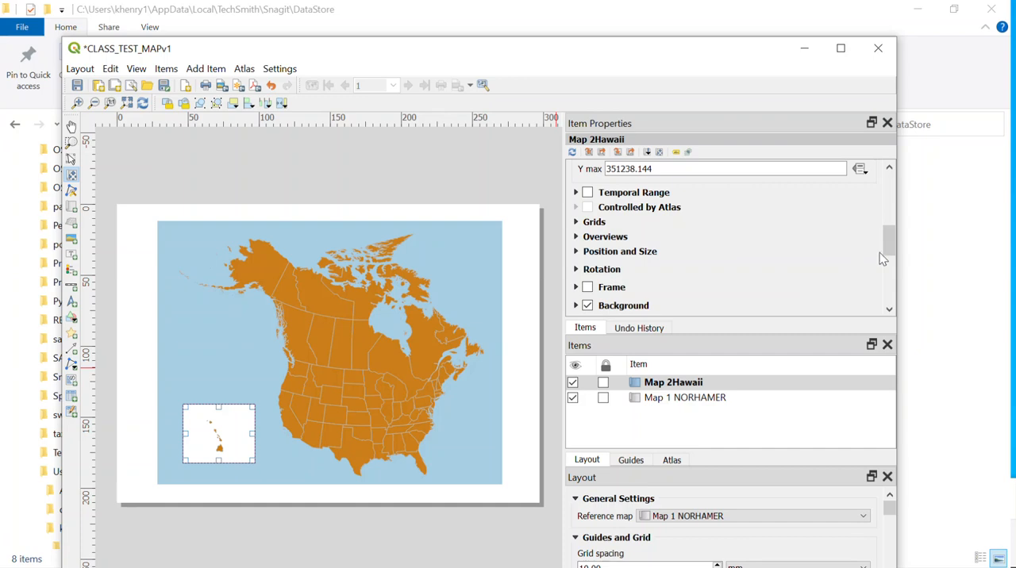
drag(890, 244, 890, 255)
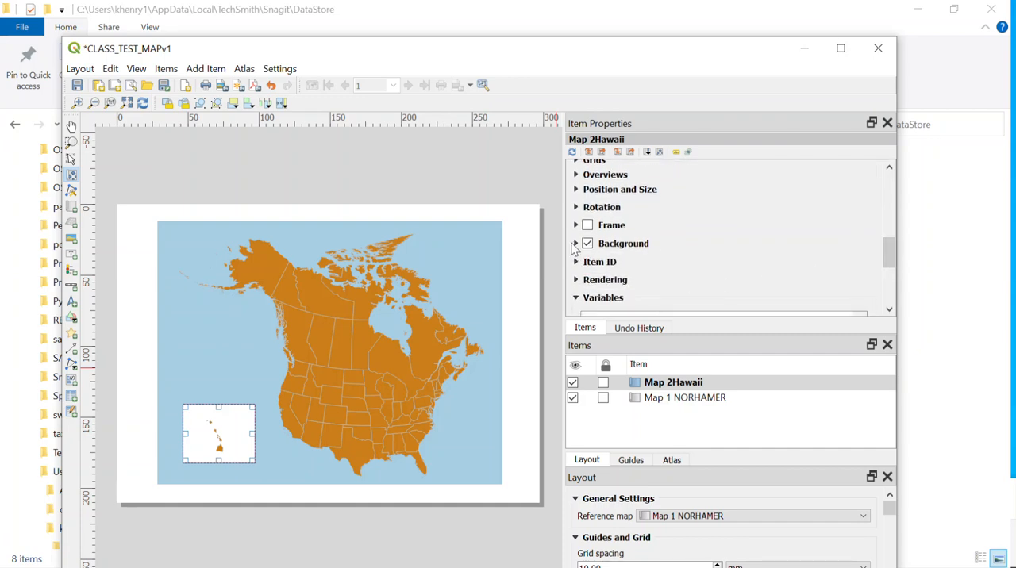
click(575, 244)
click(839, 266)
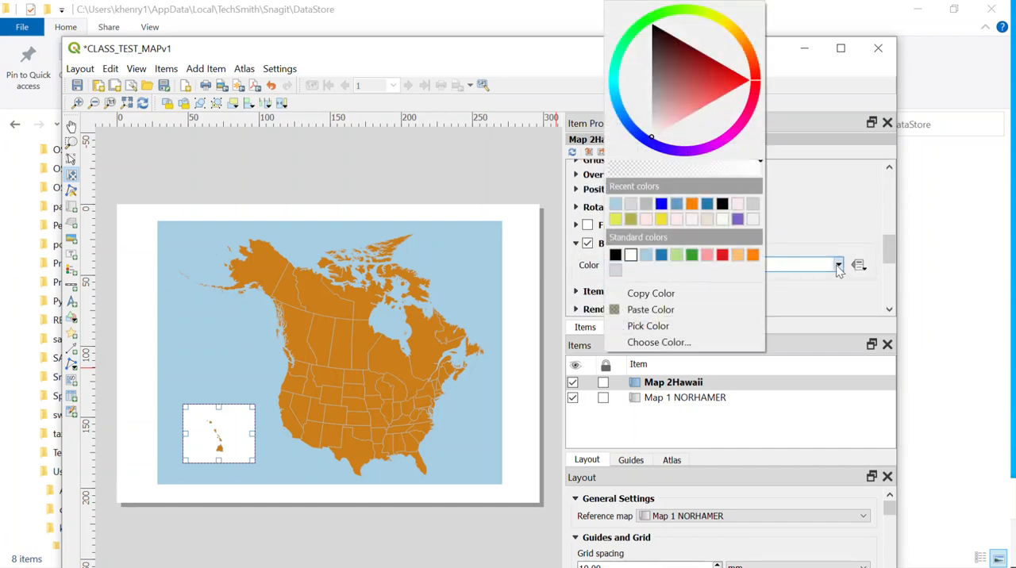
click(647, 254)
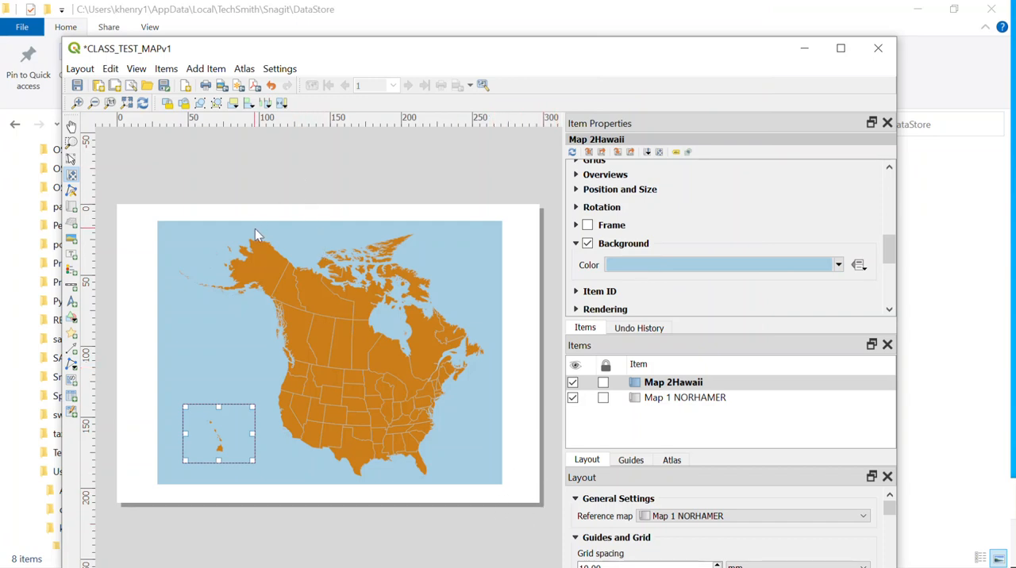
Turn on a frame around the Hawaii inset map
click(689, 398)
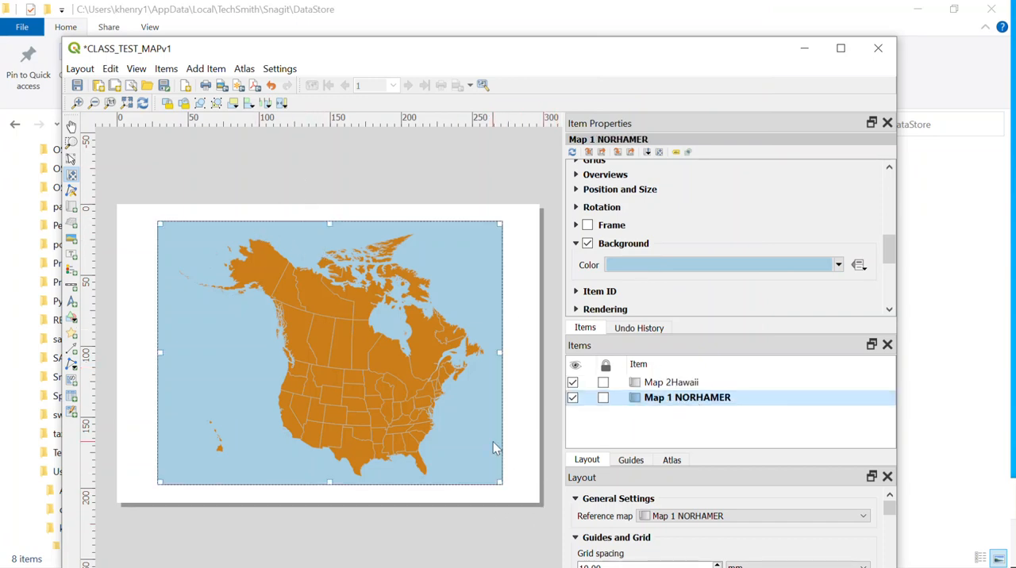
click(674, 384)
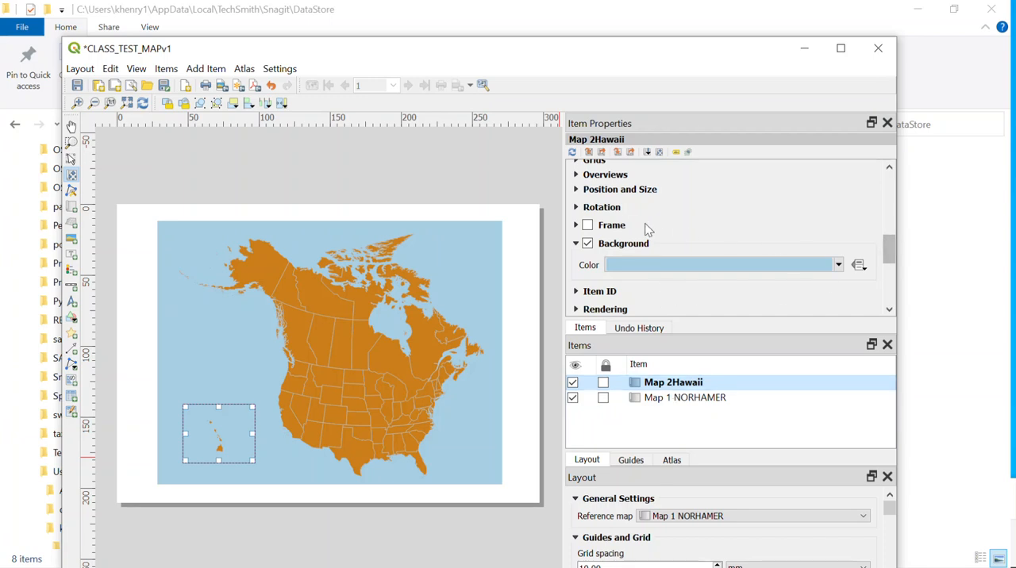
click(588, 226)
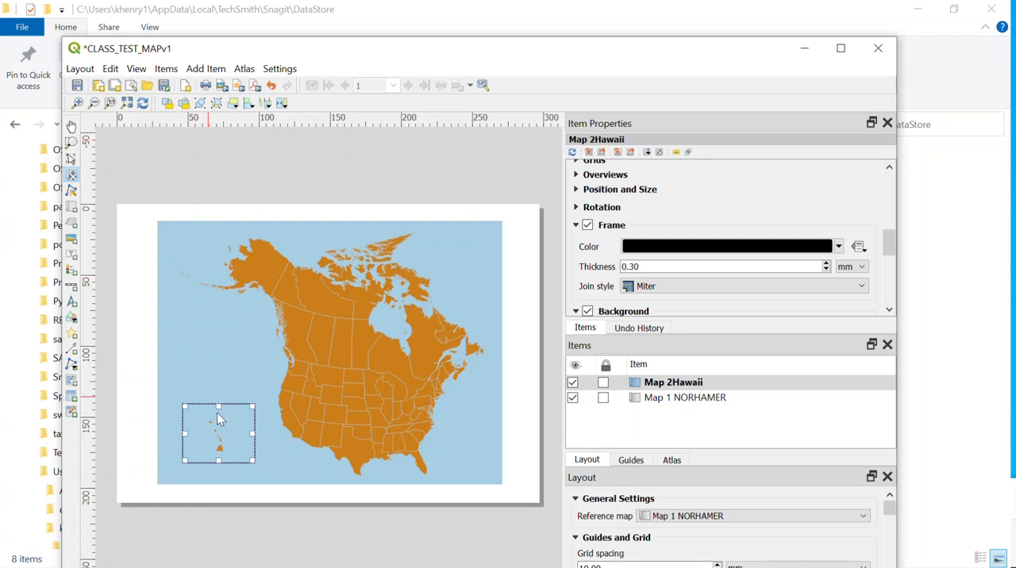
click(687, 398)
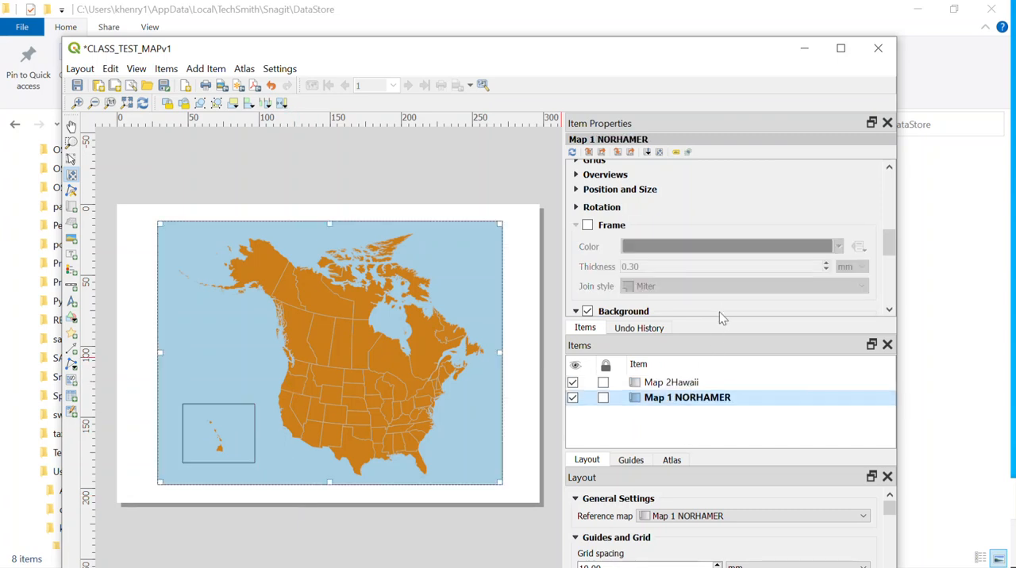
Recolour the Hawaii inset's frame with the recent light grey, fine-tuning it to a slightly darker grey on the colour wheel
click(666, 385)
click(839, 246)
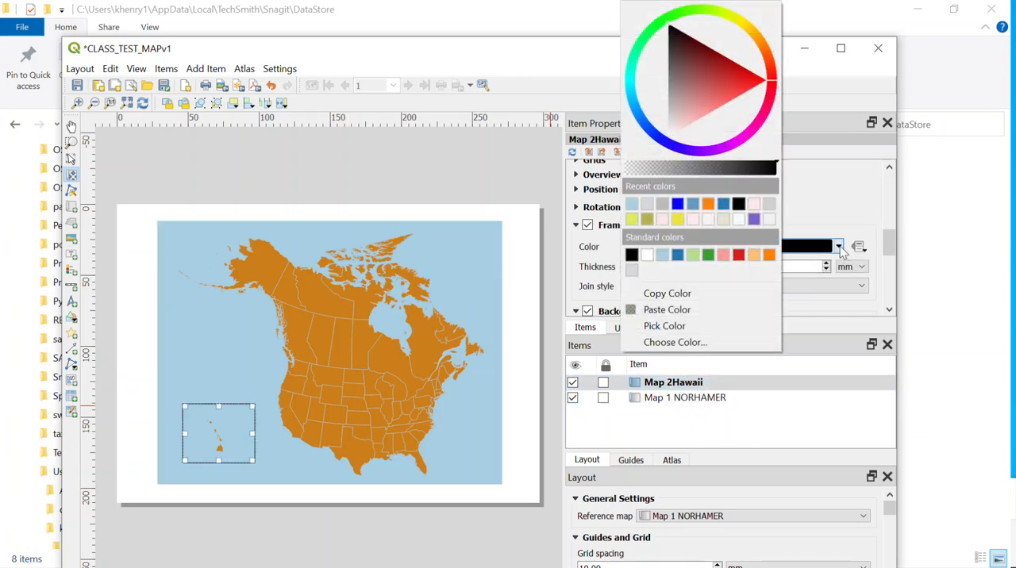
click(661, 206)
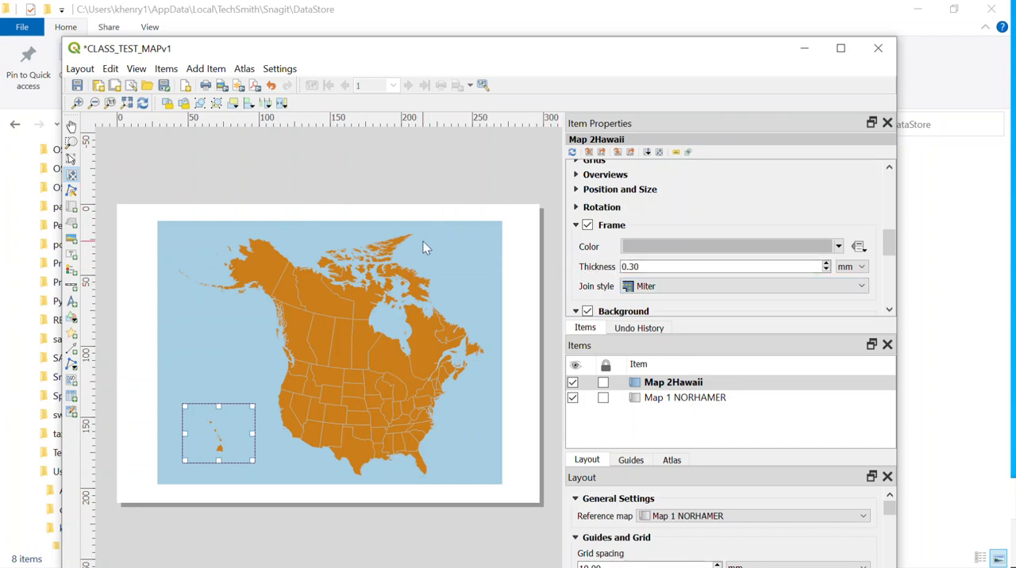
click(690, 399)
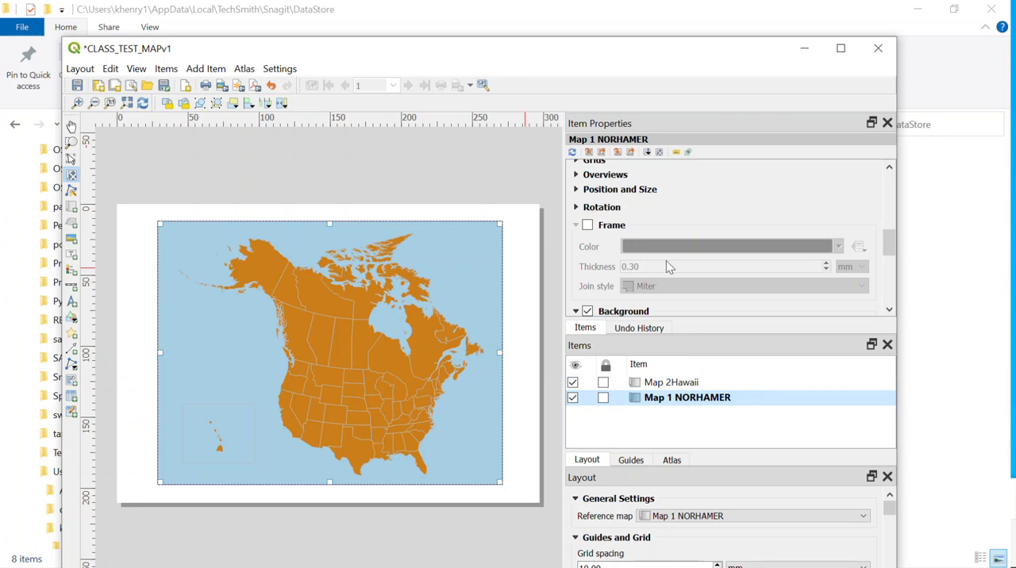
click(674, 383)
click(838, 247)
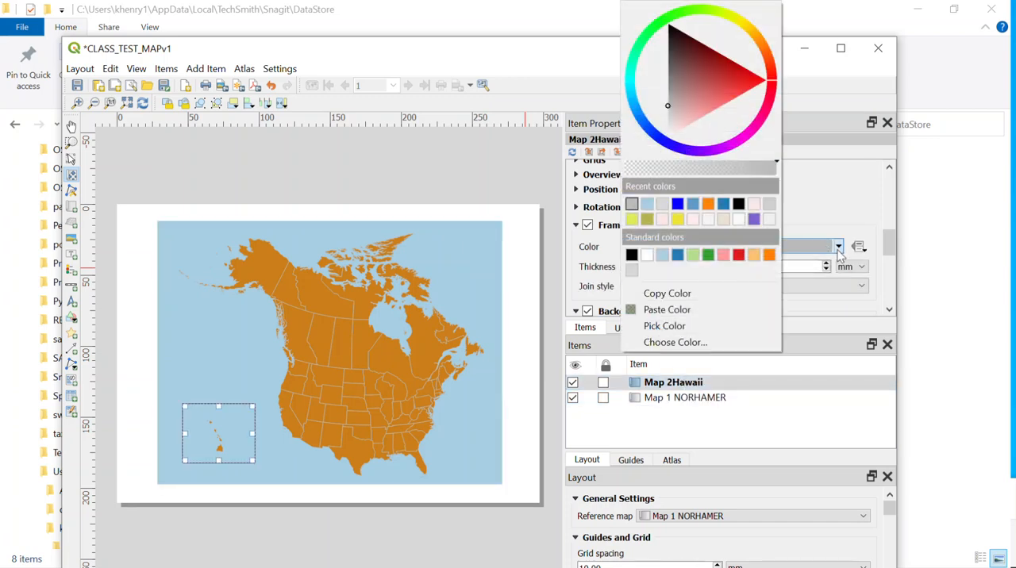
click(697, 343)
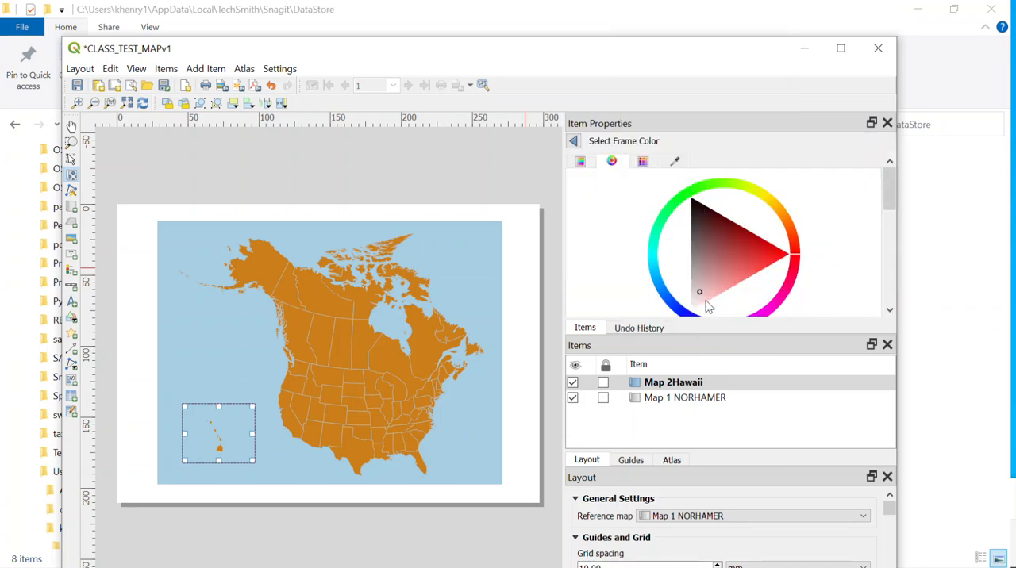
mouse_move(889, 190)
mouse_down()
mouse_move(886, 234)
mouse_move(887, 207)
mouse_up()
click(697, 215)
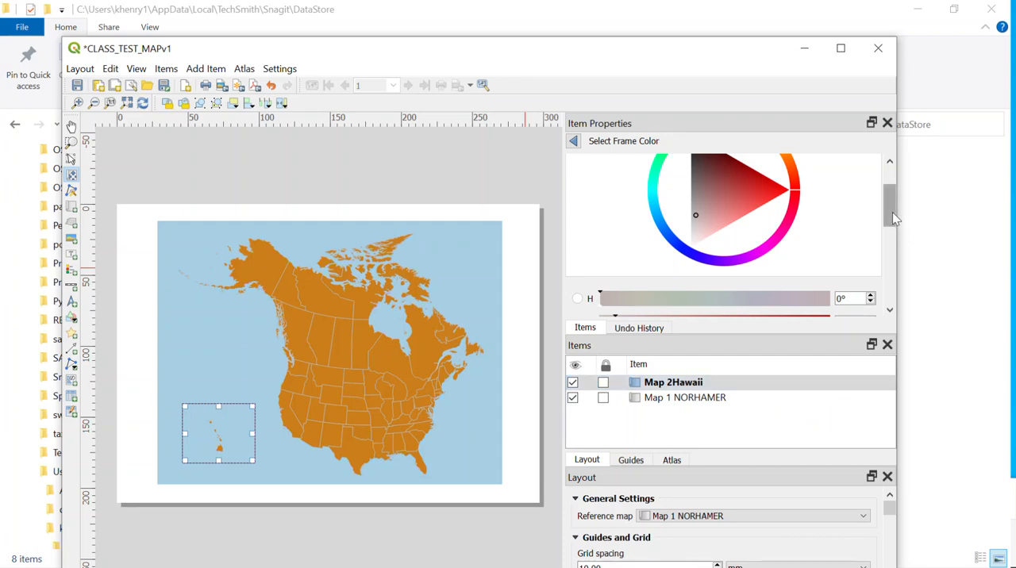
drag(892, 216, 892, 221)
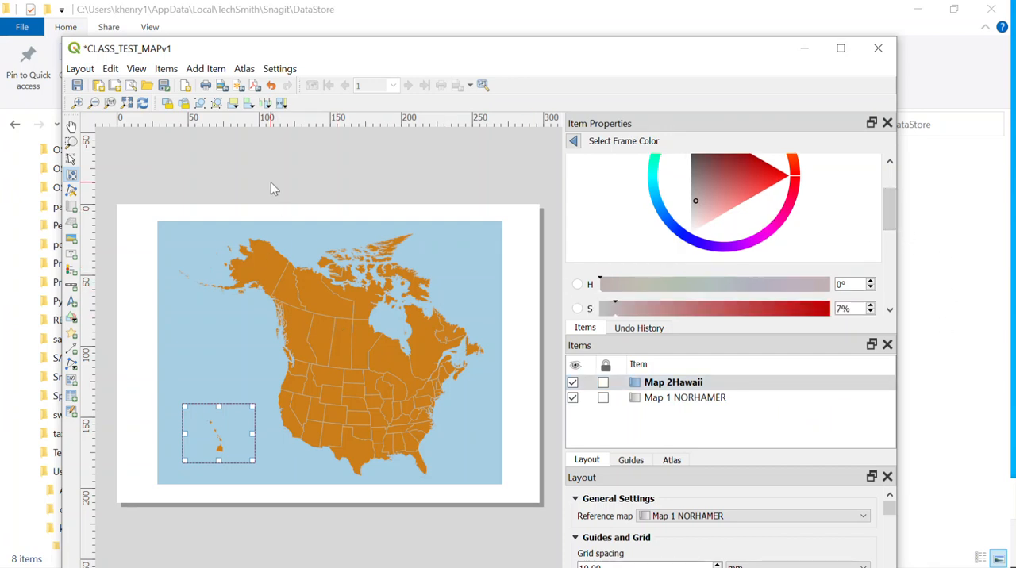
click(674, 399)
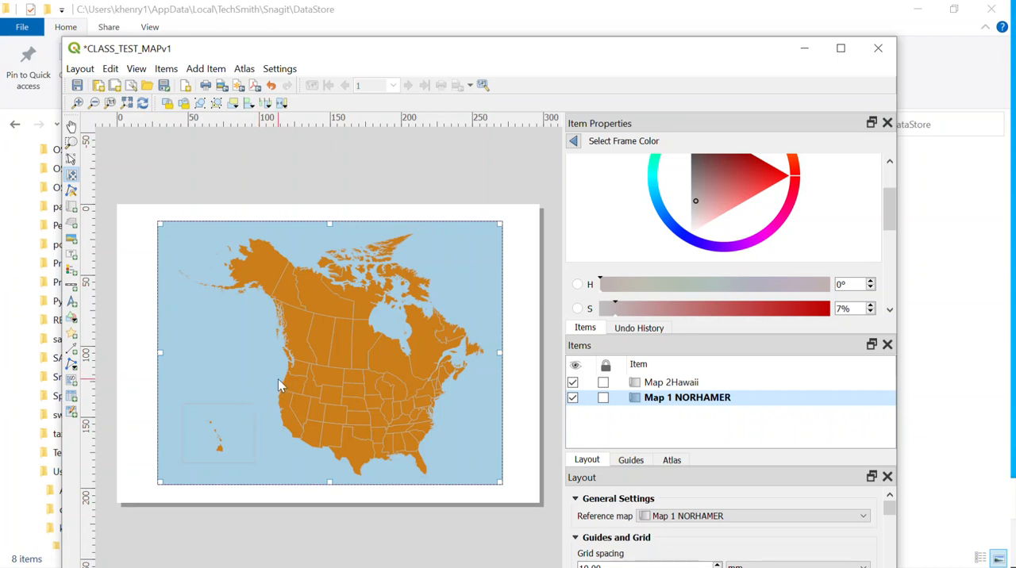
click(673, 383)
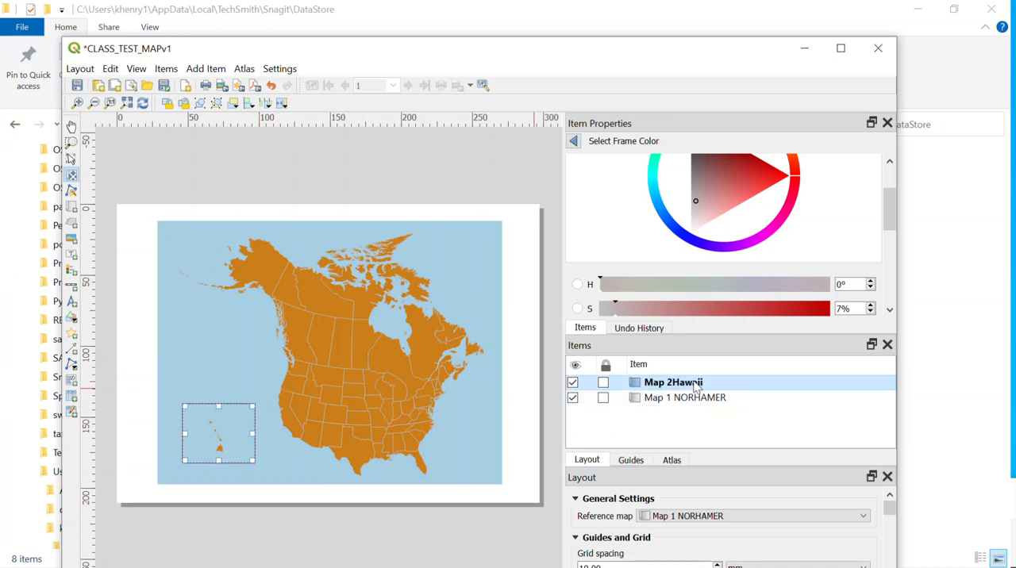
Try to place a scale bar just below the Hawaii inset, and delete it
click(197, 71)
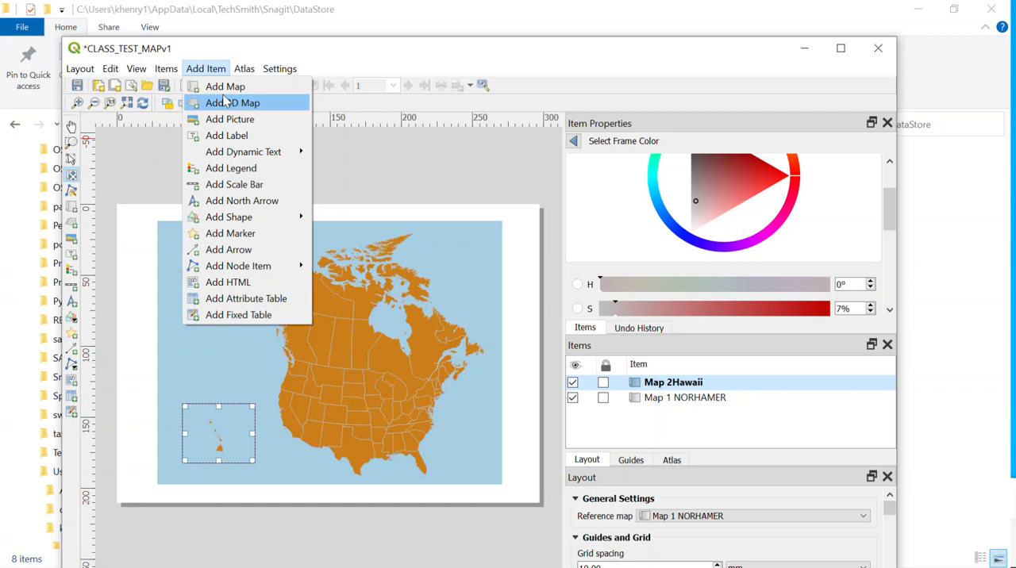
click(235, 186)
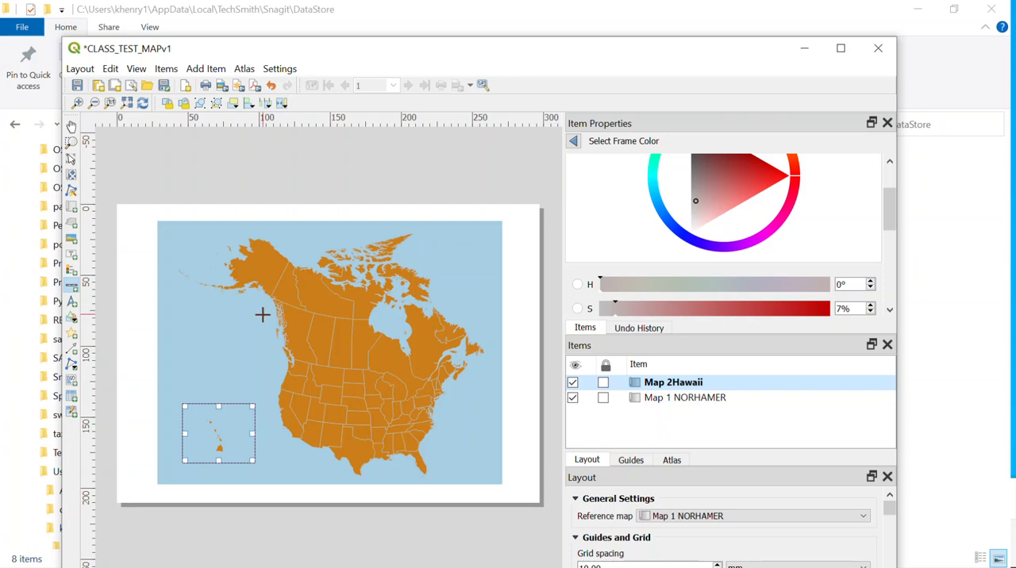
drag(187, 473, 256, 481)
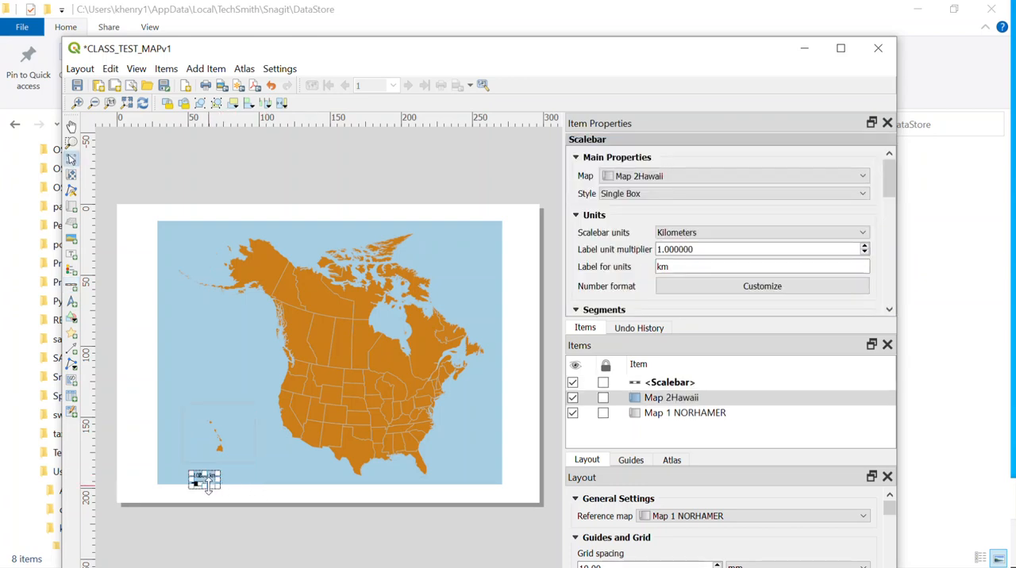
drag(231, 486, 232, 495)
click(247, 469)
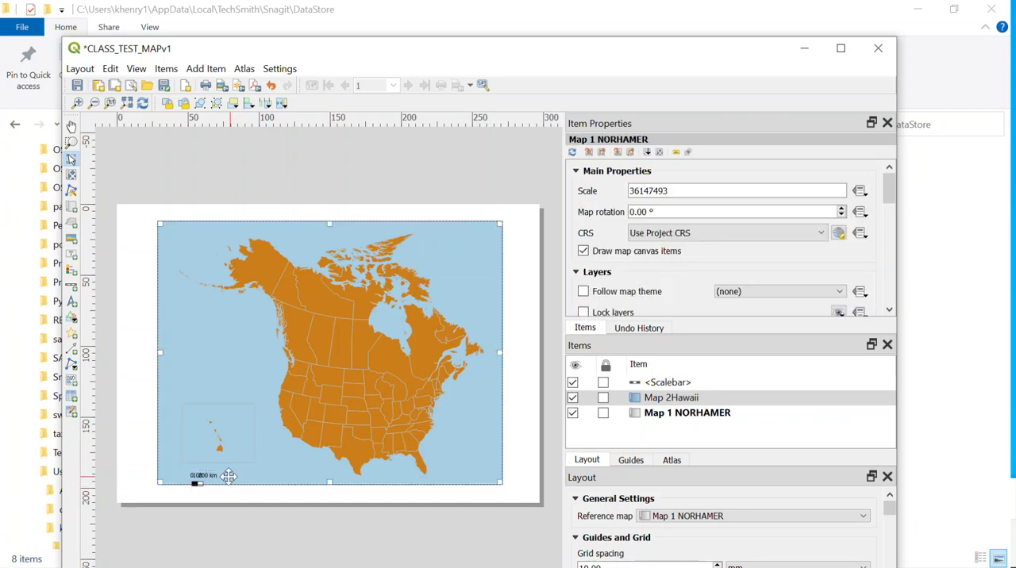
click(199, 476)
key(Delete)
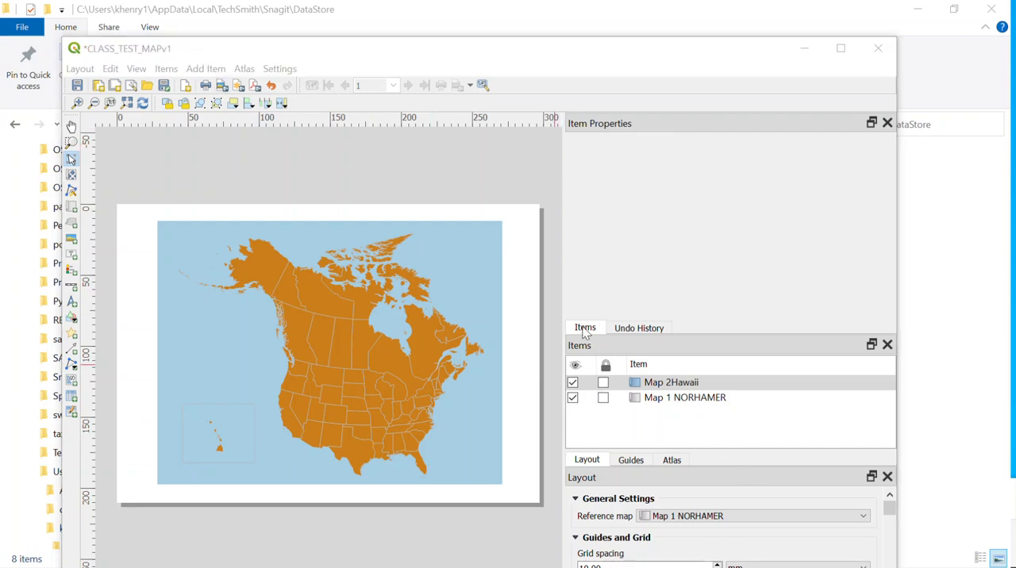
Add a scale bar along the lower edge of the Hawaii inset and set its units to miles
click(164, 69)
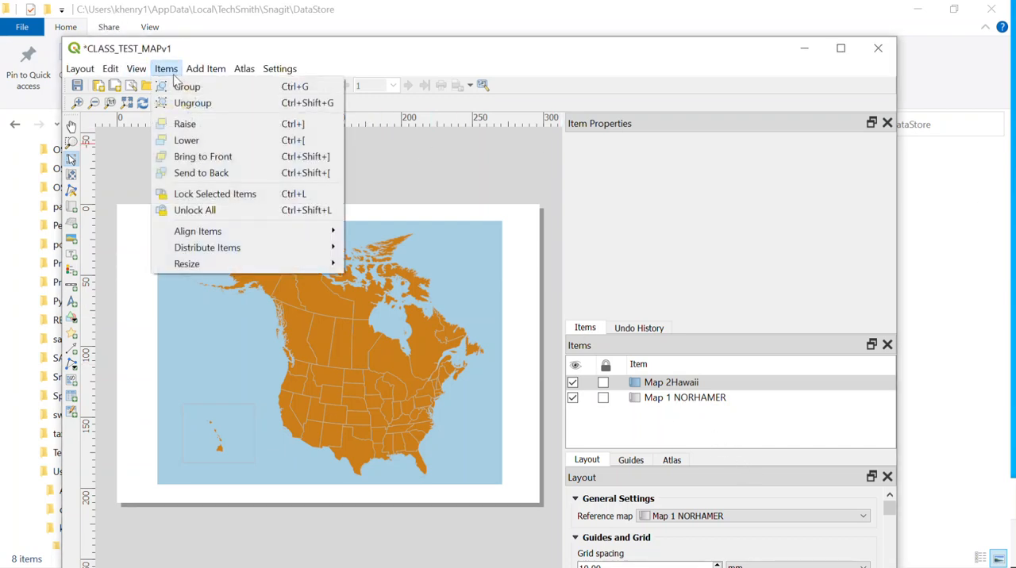
mouse_move(198, 64)
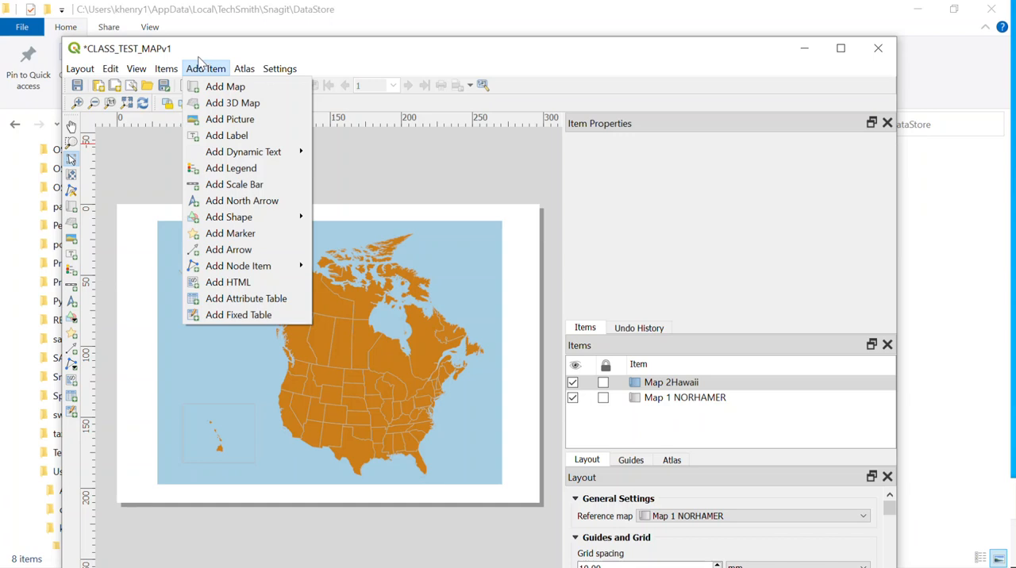
click(238, 184)
drag(193, 480, 238, 460)
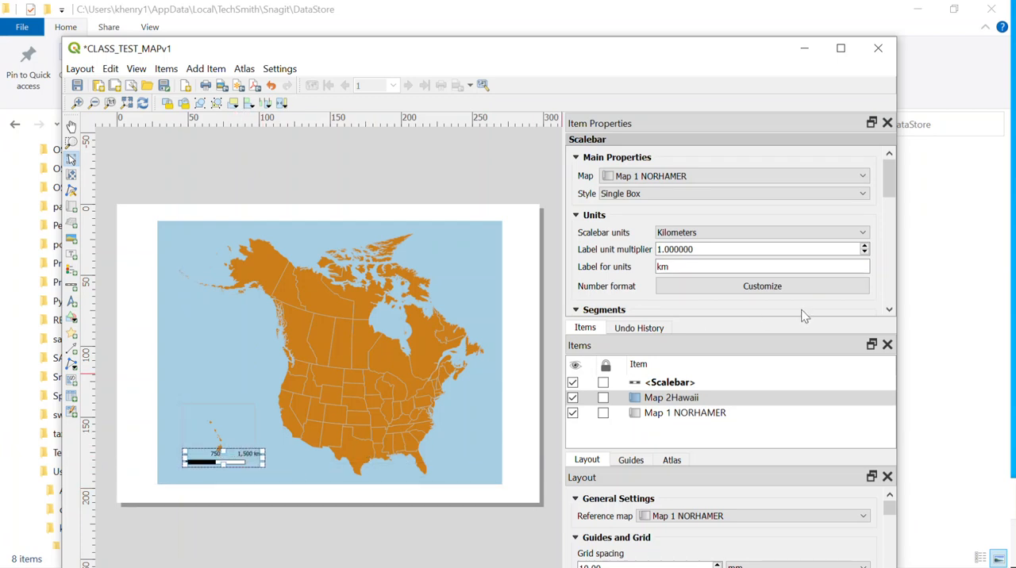
click(832, 235)
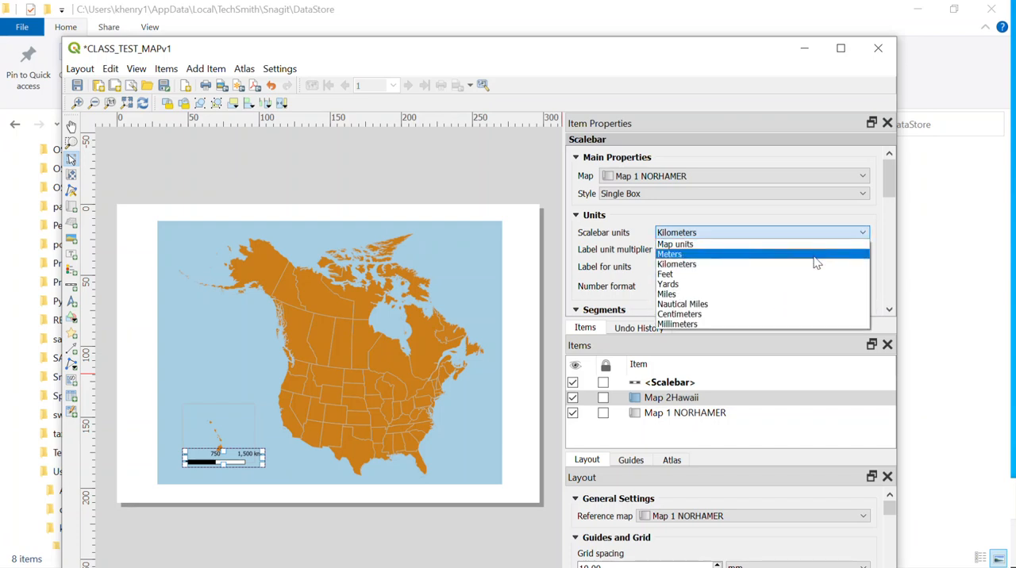
click(820, 294)
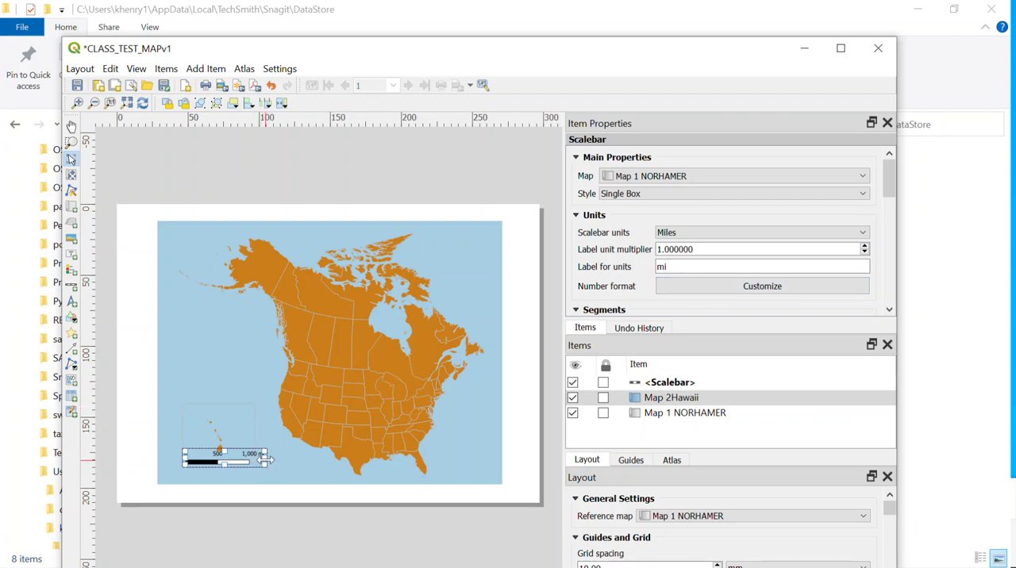
drag(264, 462, 246, 460)
Set the scale bar to 1 right segment with a fixed width of 200 units
drag(890, 192, 890, 212)
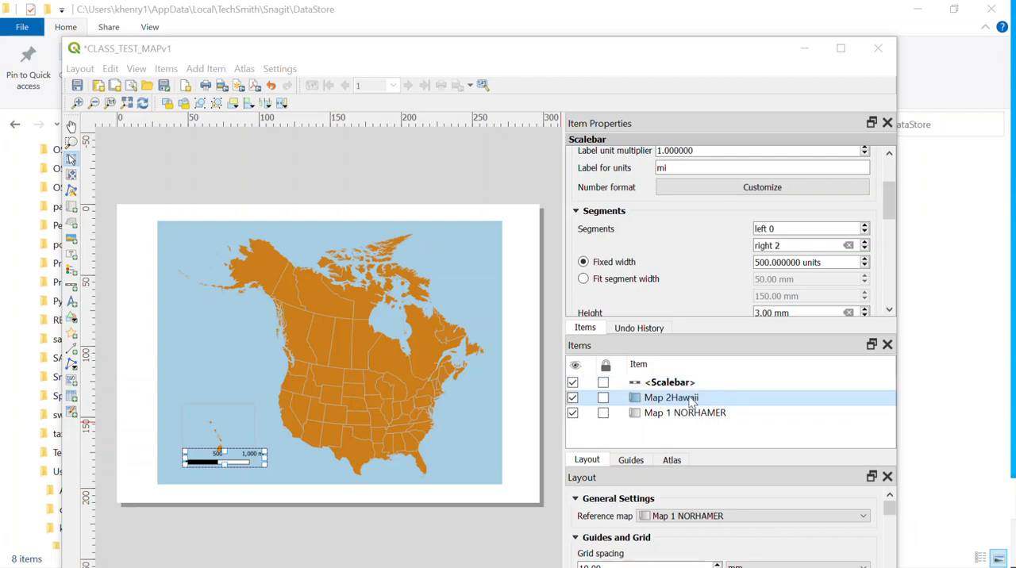
click(865, 243)
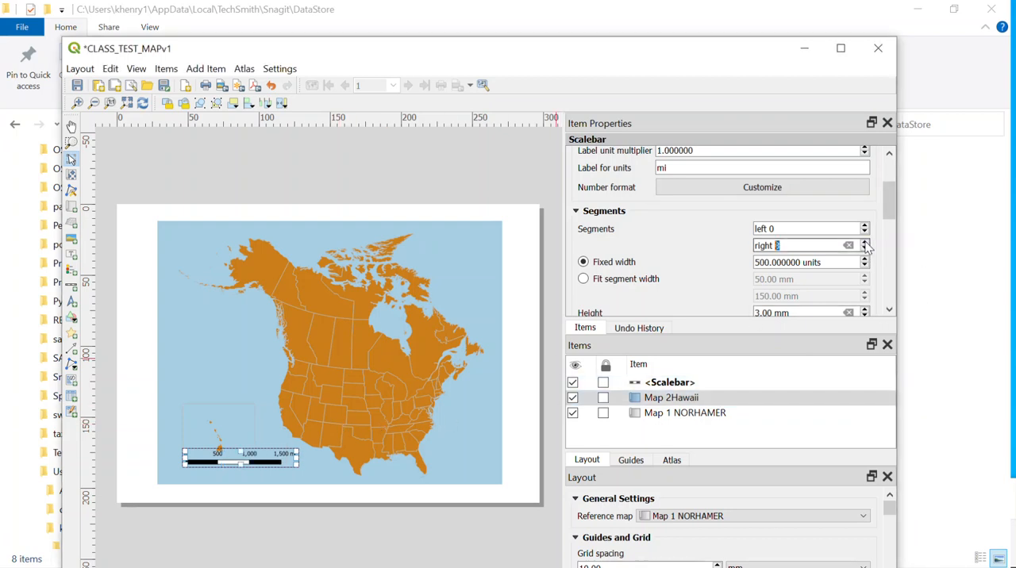
click(865, 249)
click(865, 249)
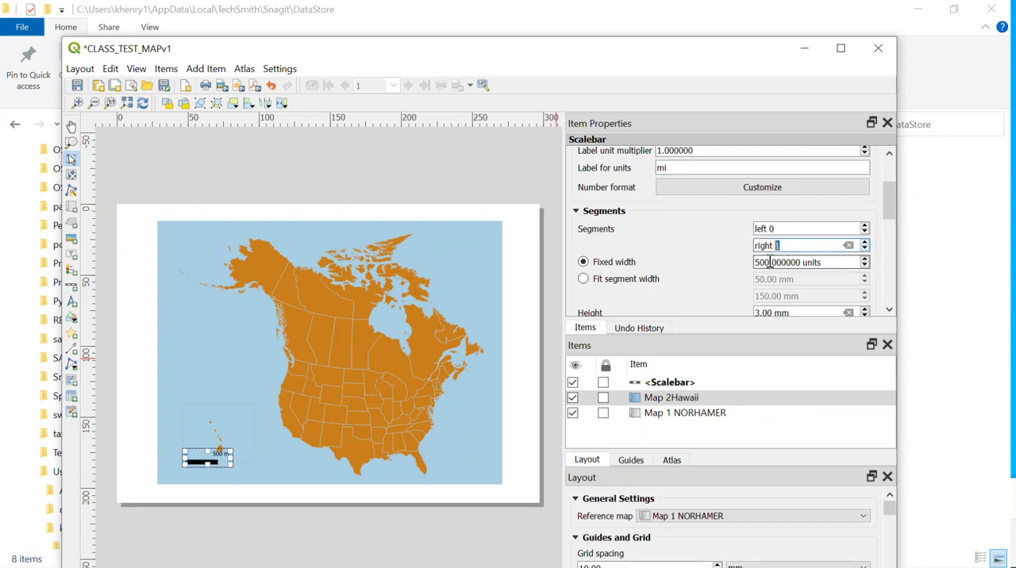
key(BackSpace)
text(2)
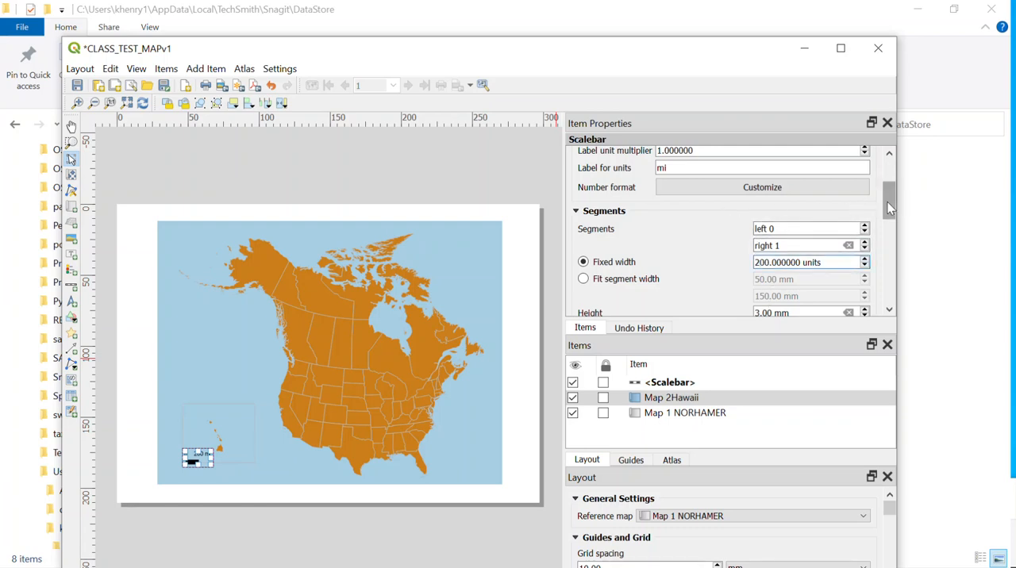
Change the scale bar's style to Line Ticks Up and shift it slightly inside the Hawaii inset's lower part
drag(889, 208, 895, 186)
click(806, 181)
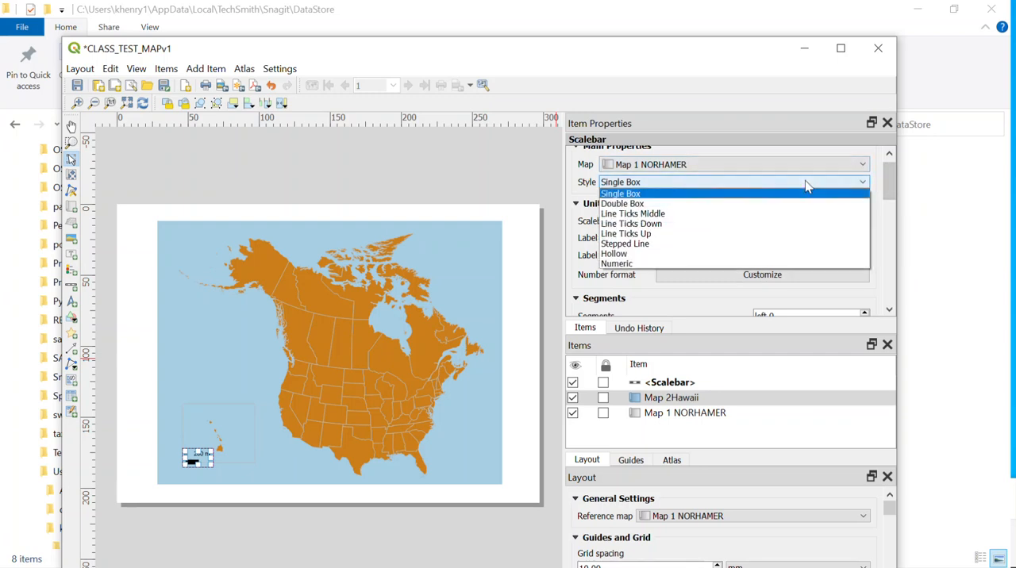
click(782, 236)
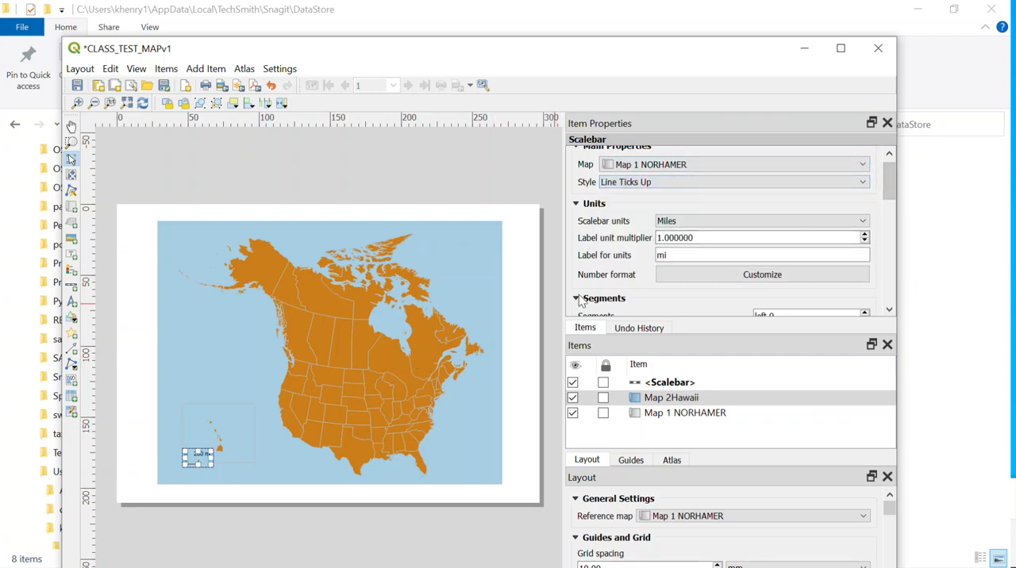
drag(200, 458, 206, 452)
click(249, 520)
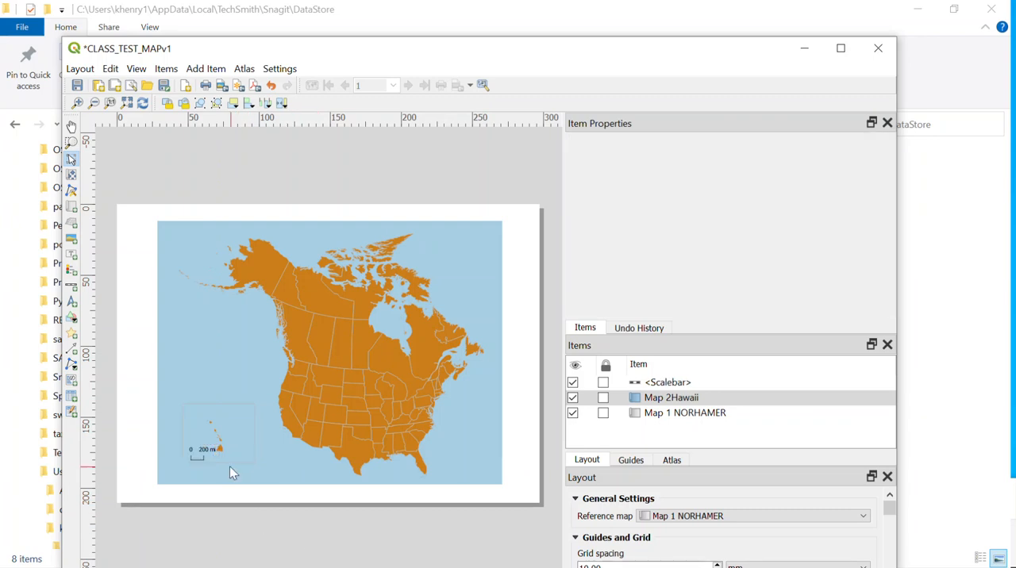
Set the Hawaii inset scale bar's font size to 8 points
click(203, 452)
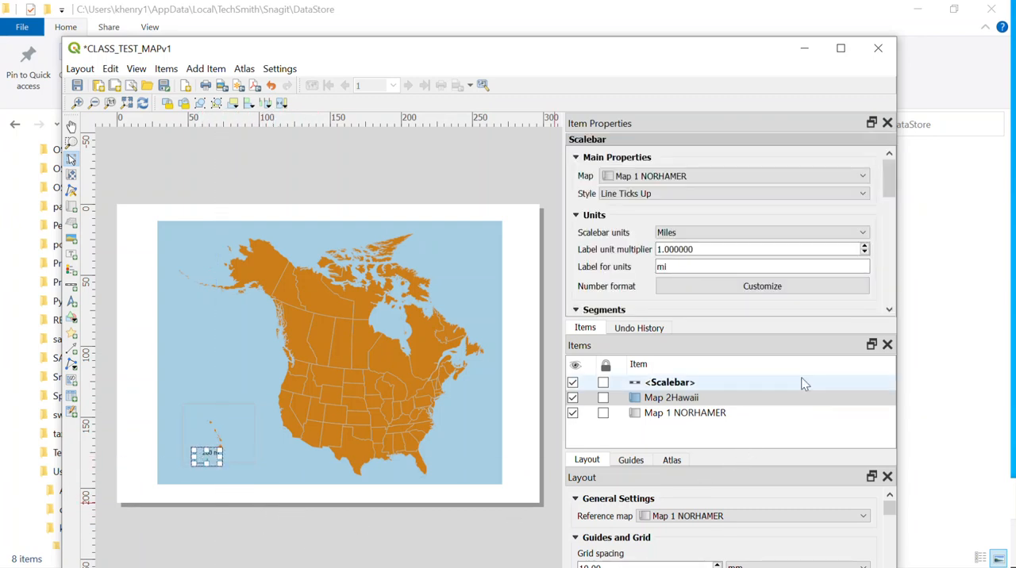
drag(888, 196, 891, 253)
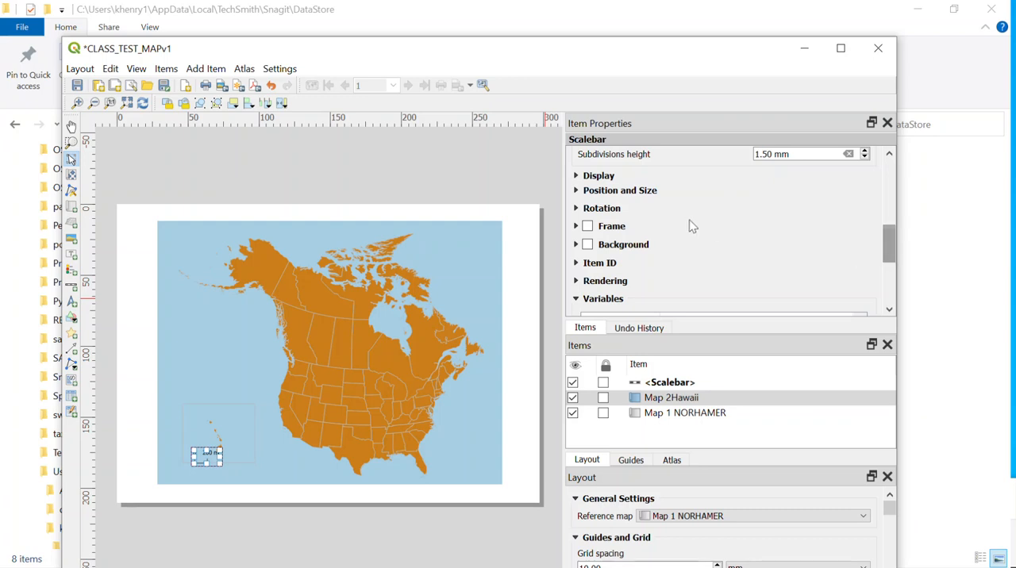
click(576, 175)
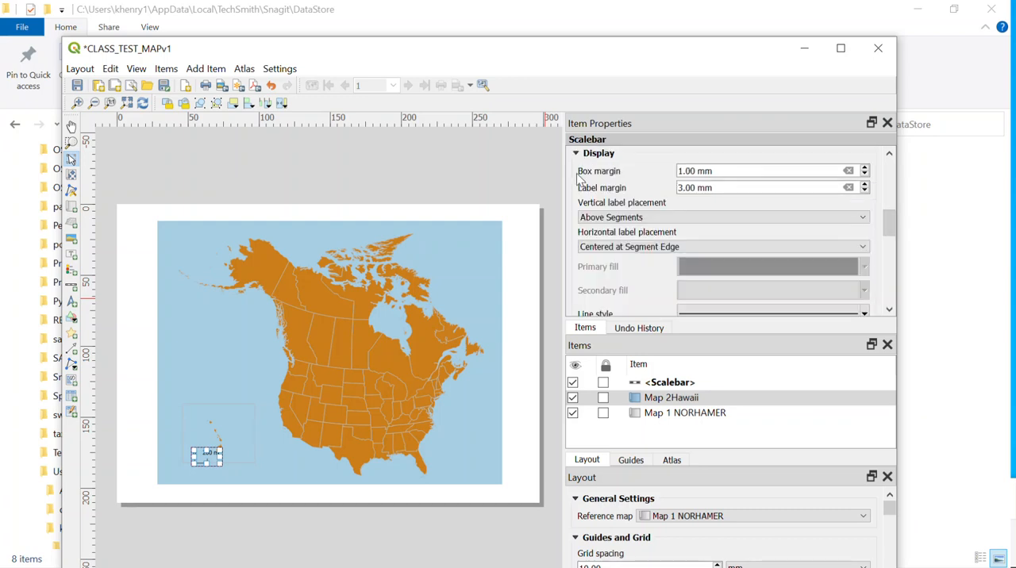
drag(892, 215, 886, 252)
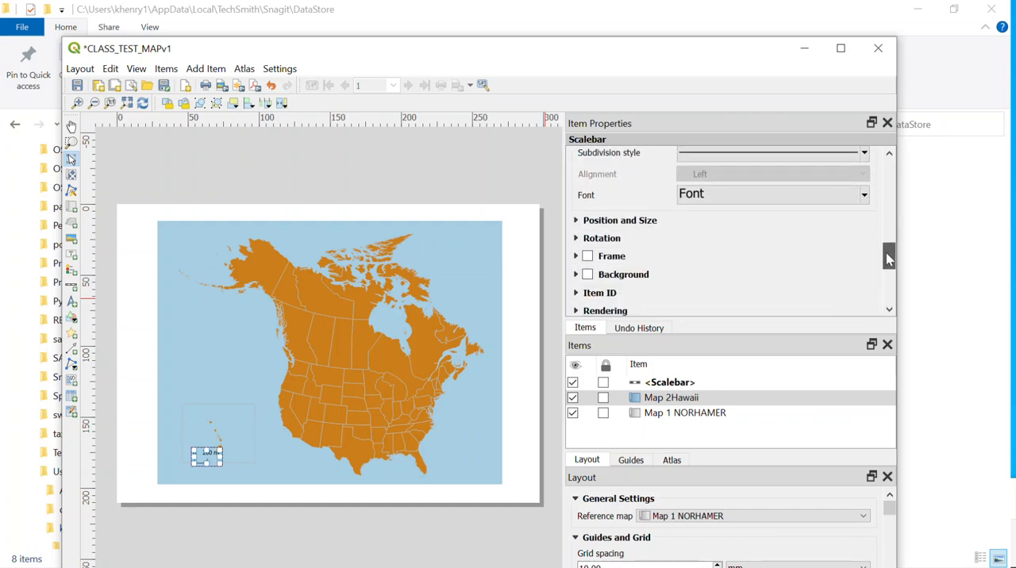
click(786, 194)
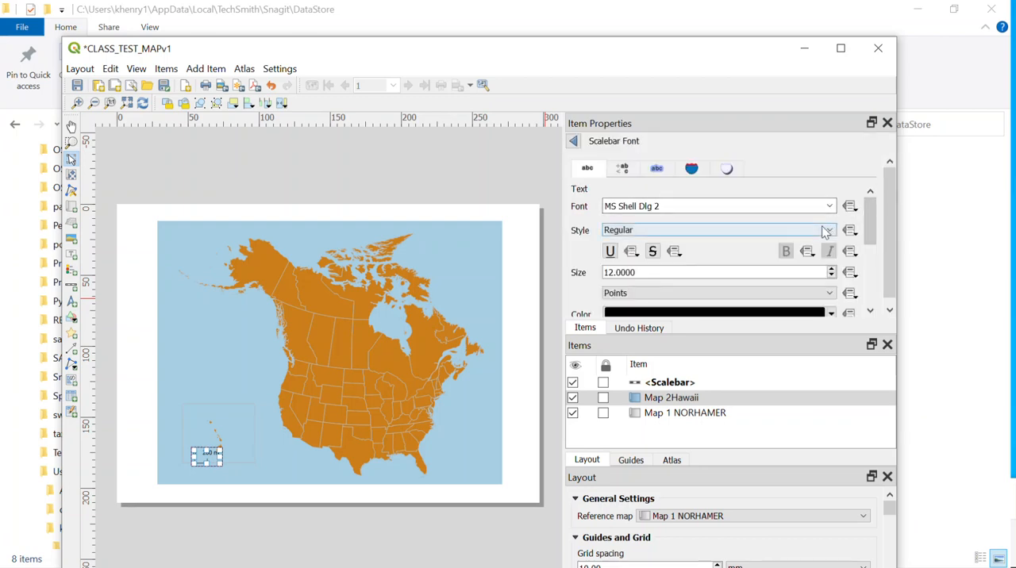
click(832, 275)
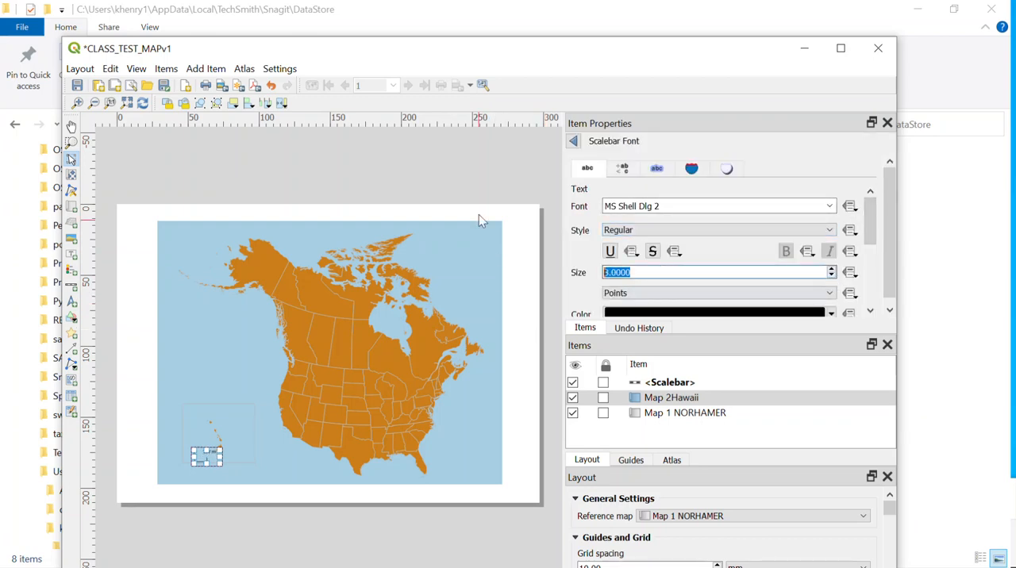
click(469, 165)
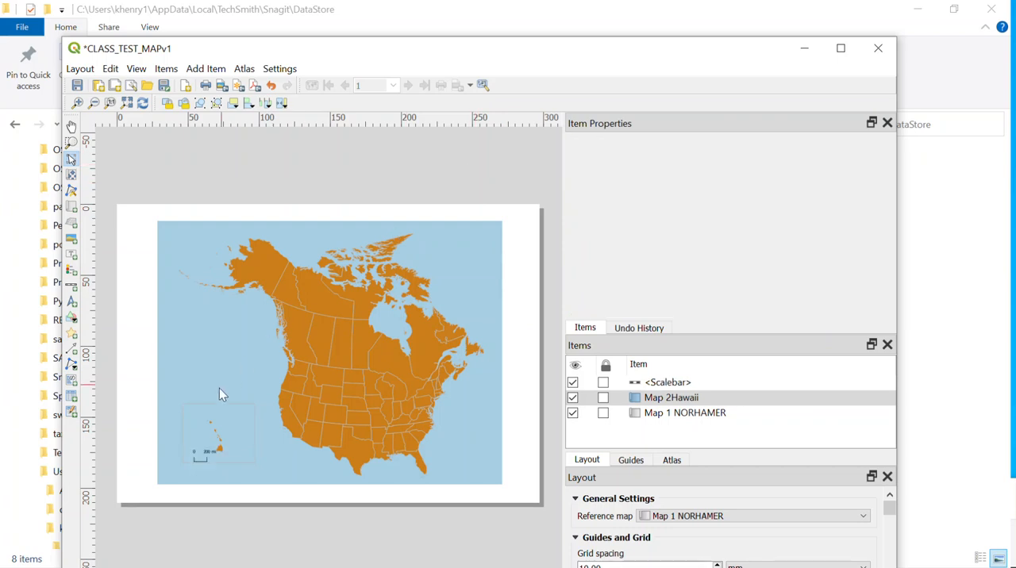
Shift the Hawaii scale bar slightly left within the inset
click(204, 457)
drag(202, 456, 196, 455)
click(241, 491)
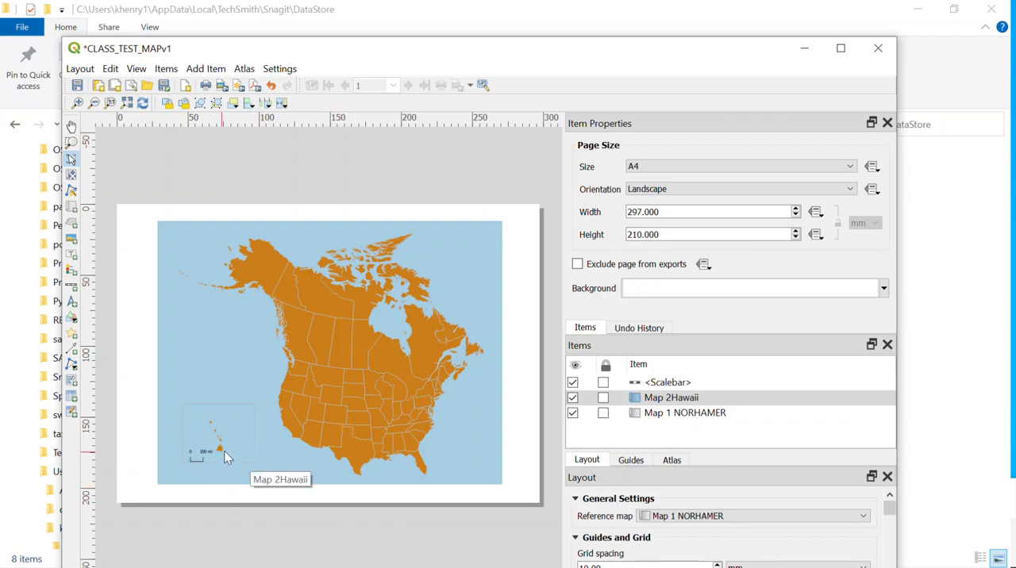
Lock the Map 2Hawaii item and select Map 1 NORHAMER as the active layout item
click(389, 387)
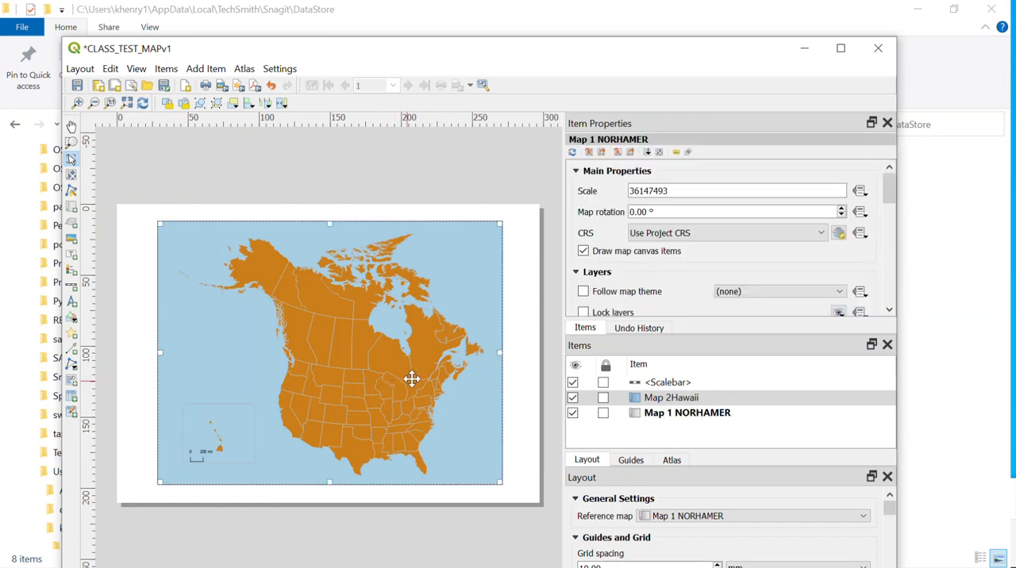
click(695, 417)
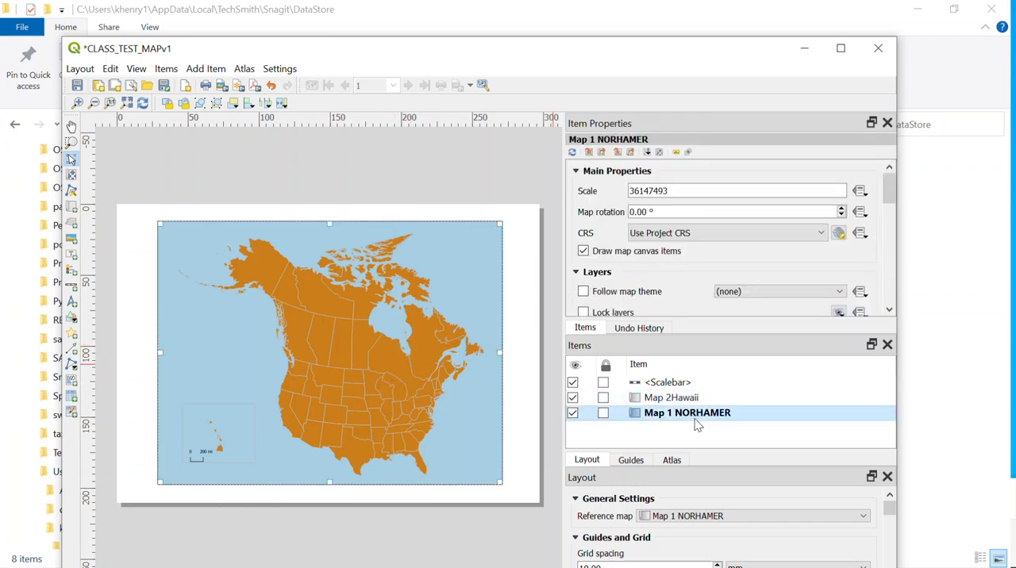
click(685, 400)
click(681, 413)
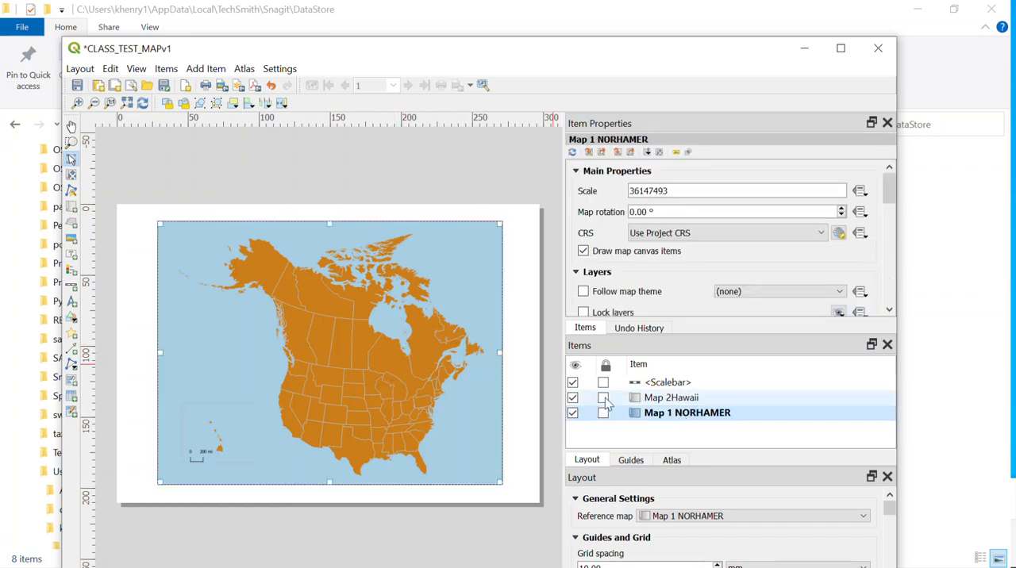
click(661, 385)
click(671, 419)
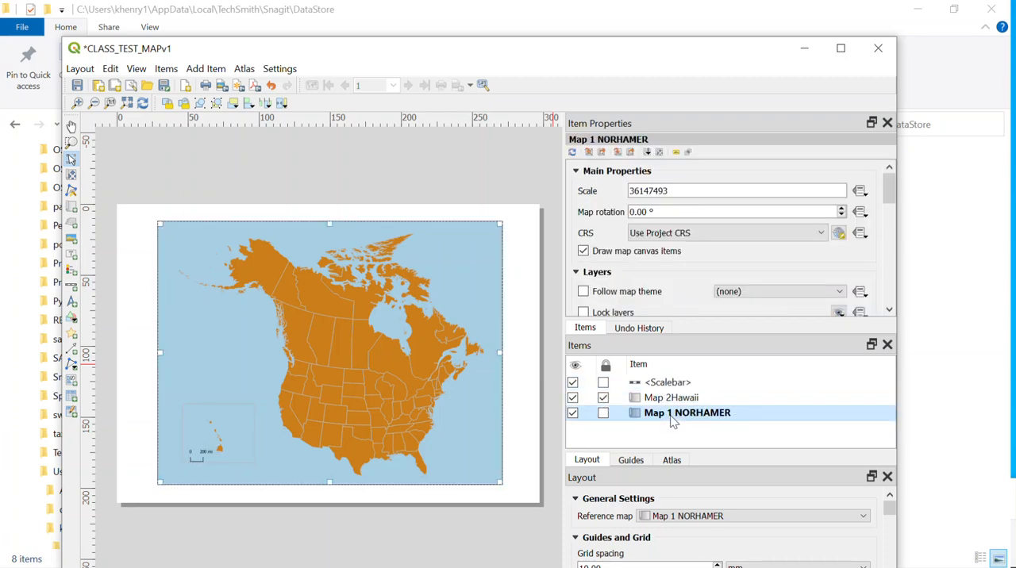
click(676, 398)
click(677, 416)
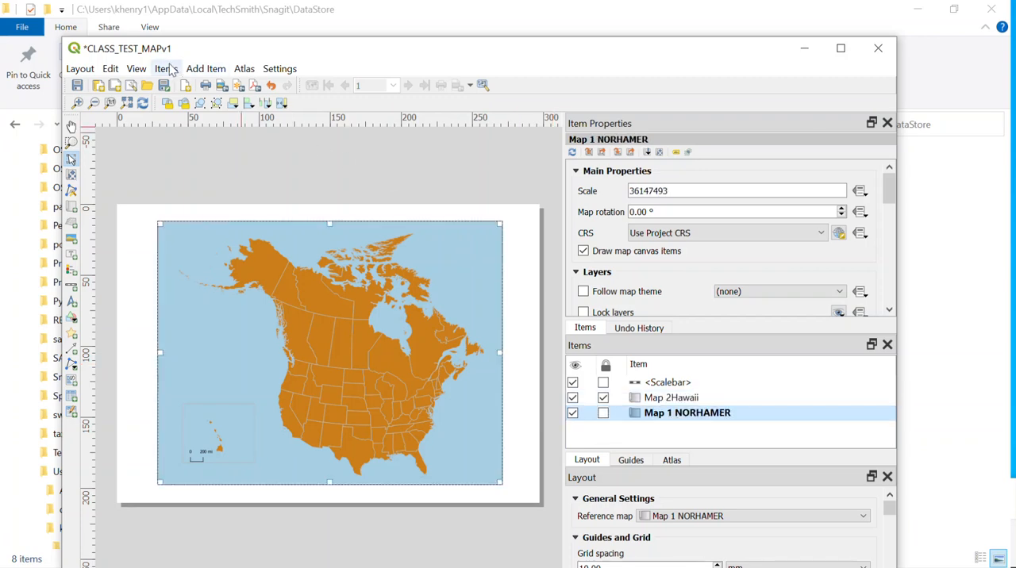
Add a second scale bar for Map 1 NORHAMER near the main map's lower edge and set its units to miles
click(197, 69)
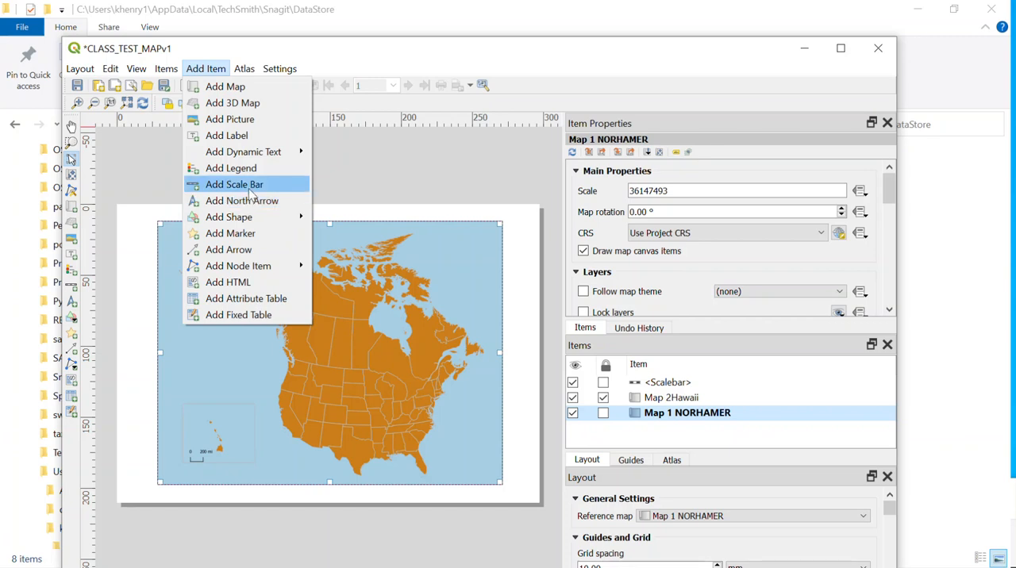
click(251, 190)
drag(285, 458, 299, 474)
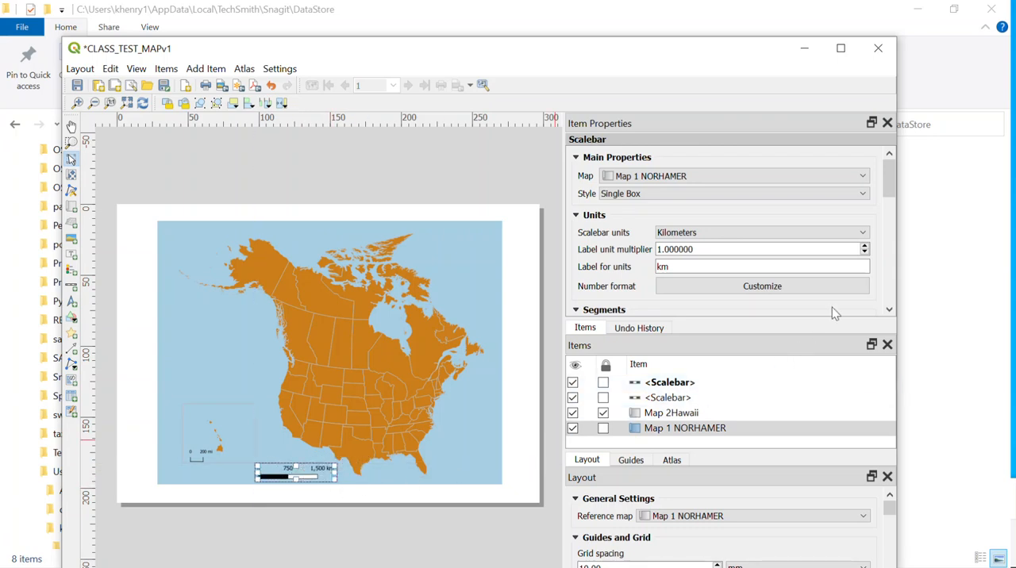
click(855, 234)
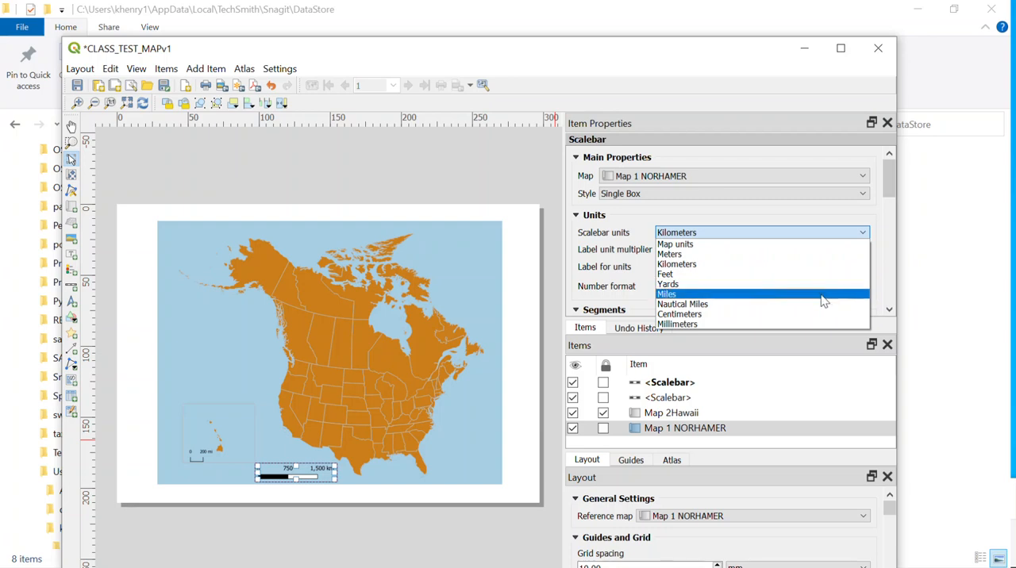
click(820, 294)
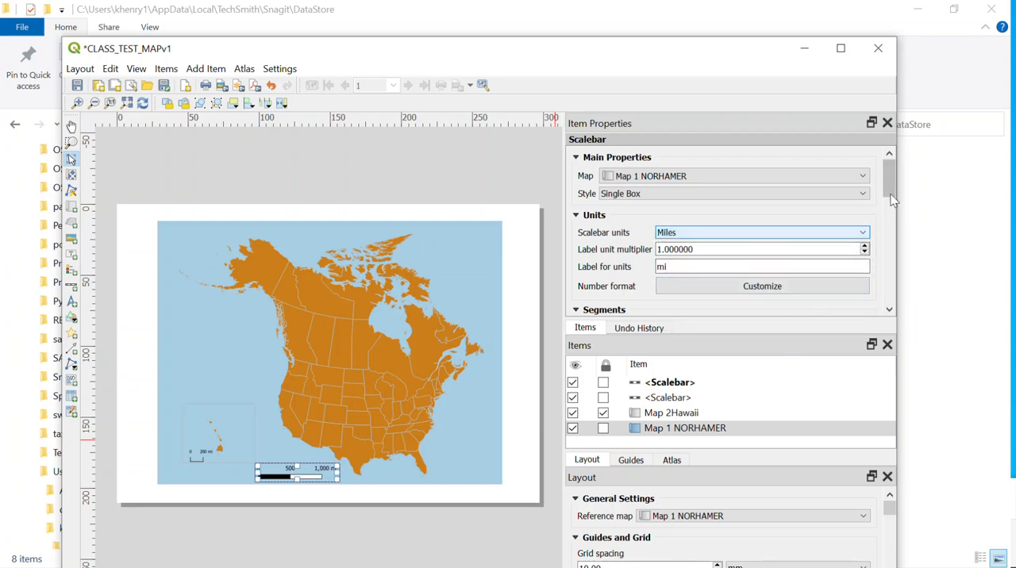
Set the main map scale bar's fixed segment width to 200 units
scroll(874, 259, down, 3)
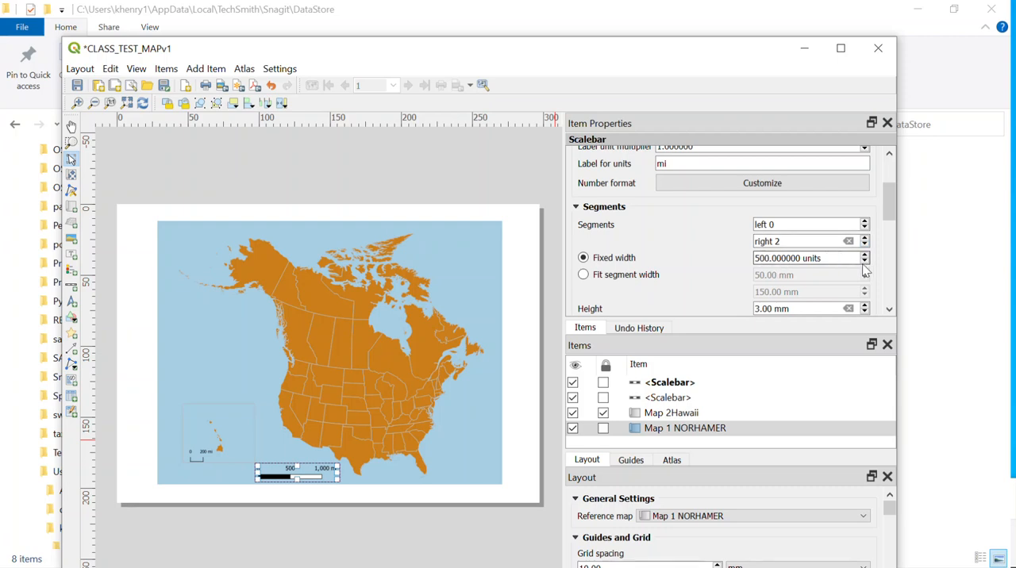
click(760, 256)
key(BackSpace)
text(2)
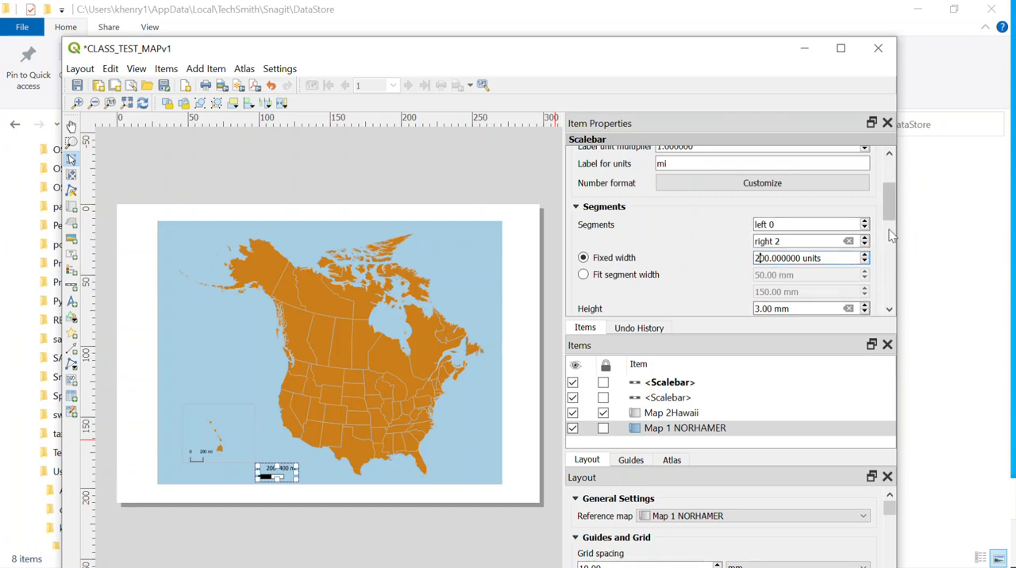
Reduce the main map scale bar's font size to 8 points in its display settings
scroll(892, 220, down, 5)
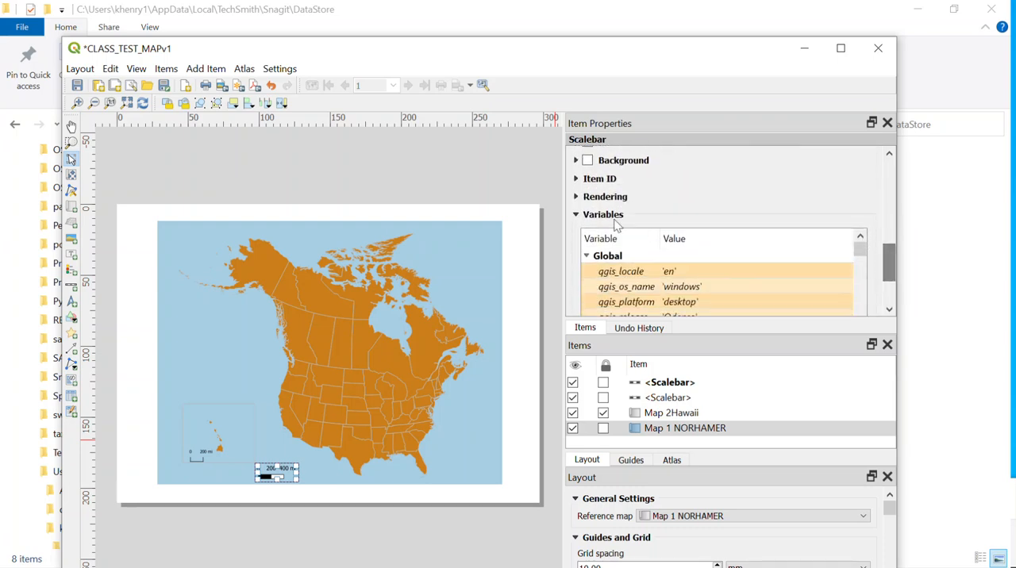
drag(889, 262, 885, 231)
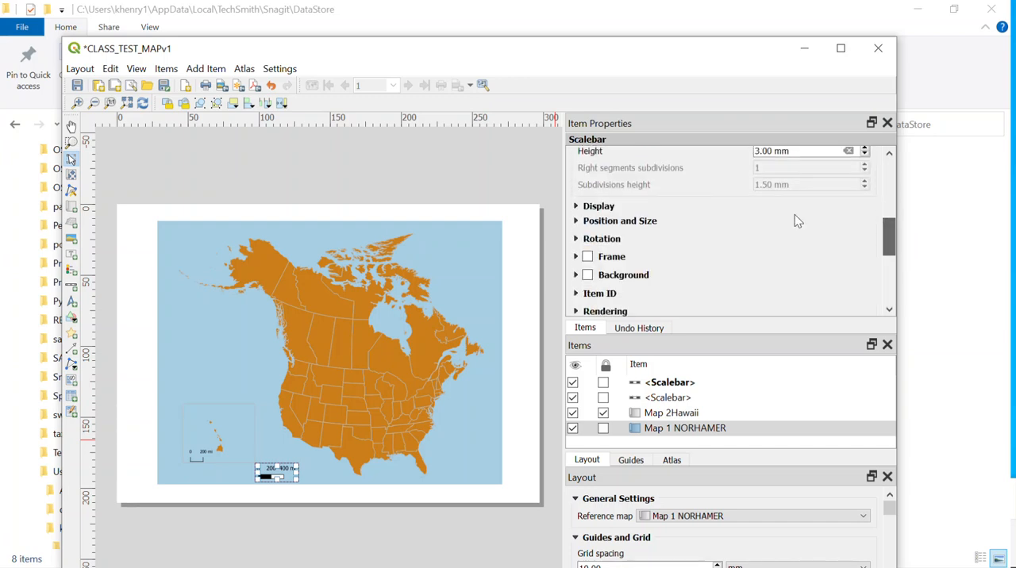
click(577, 221)
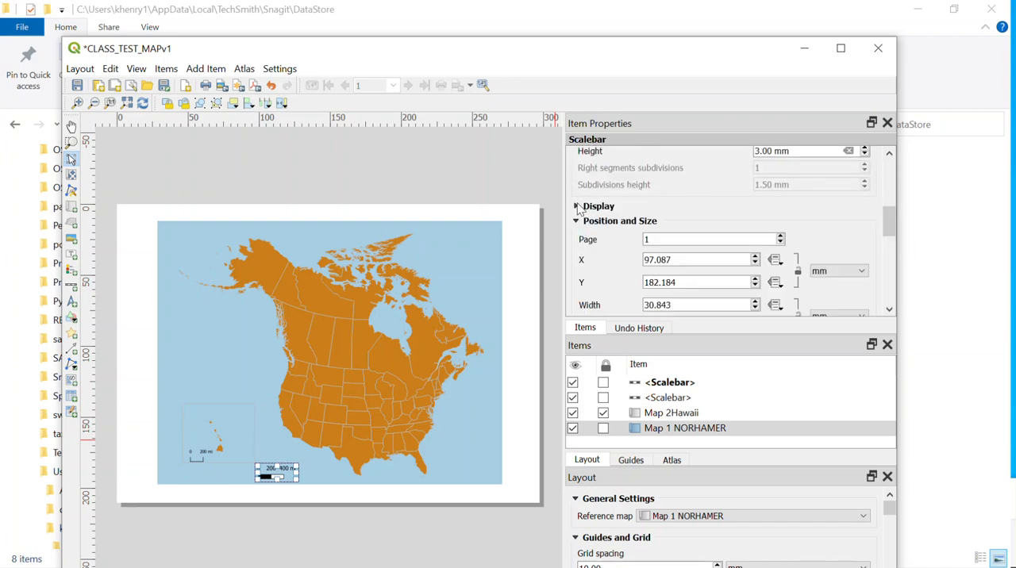
click(576, 205)
scroll(891, 234, down, 5)
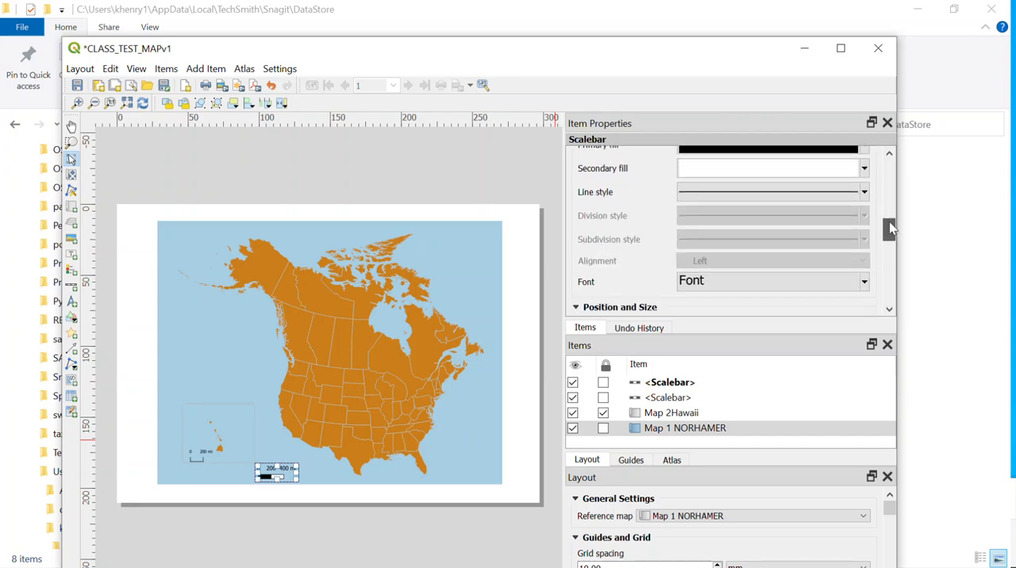
click(838, 195)
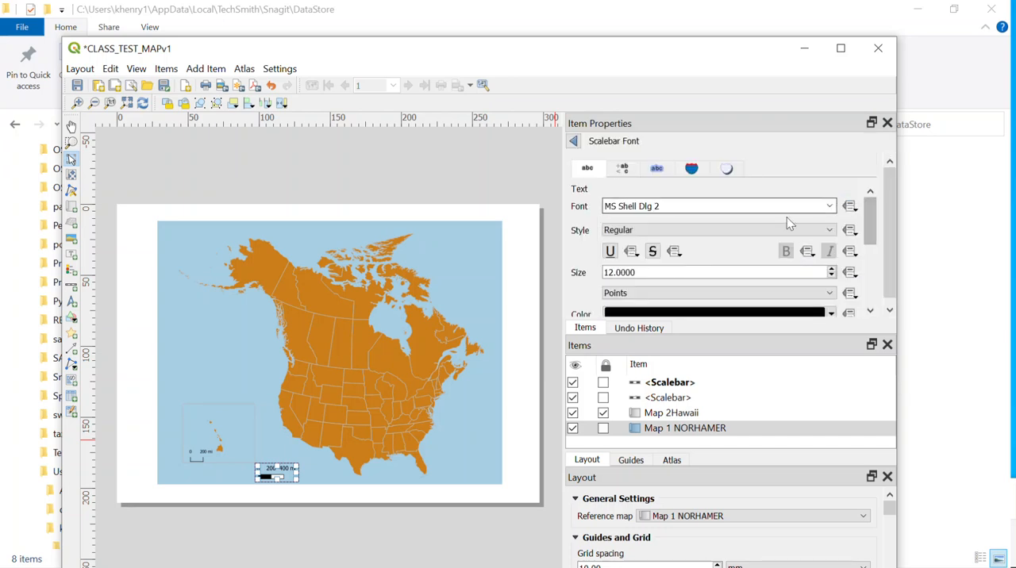
drag(651, 275, 561, 267)
text(8)
key(Return)
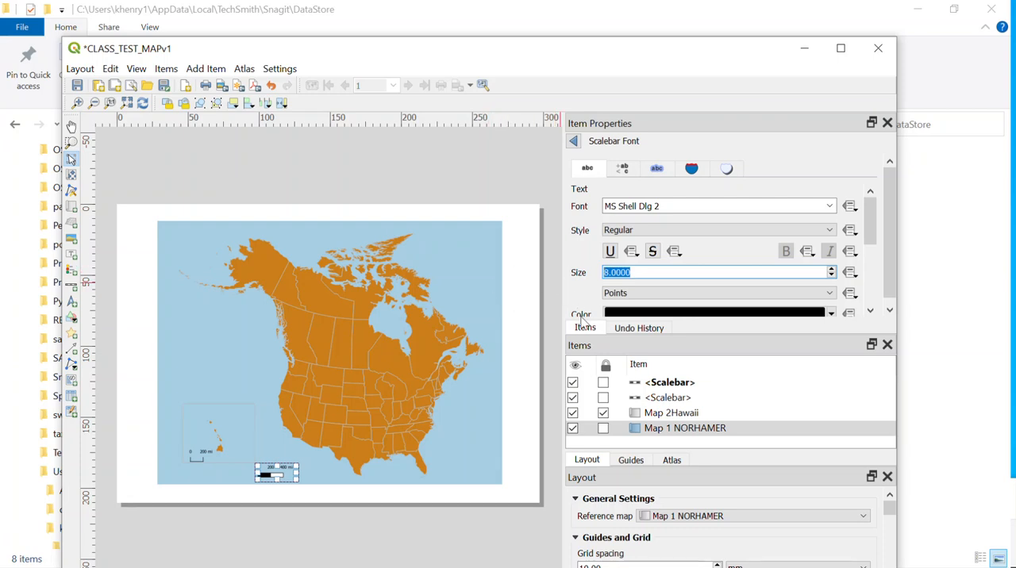
click(317, 507)
Move the main map's scale bar slightly up and to the right, and change its style to Line Ticks Up
click(277, 477)
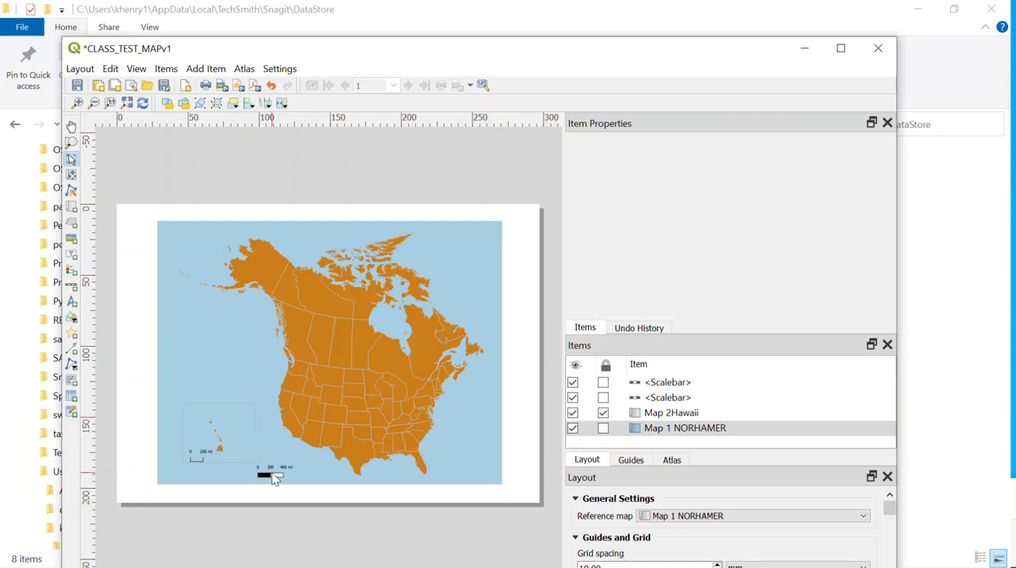
drag(278, 477, 299, 469)
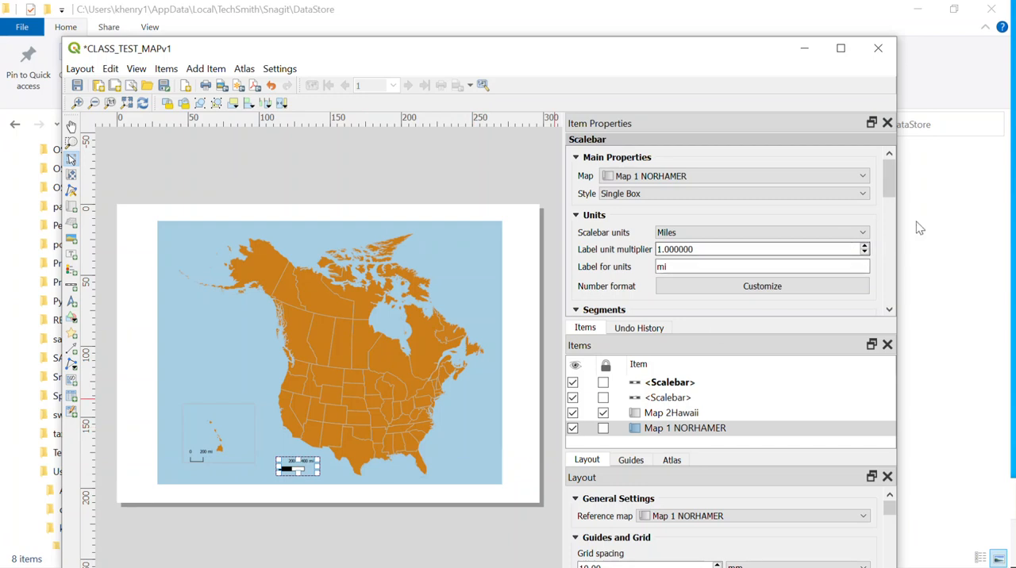
click(848, 195)
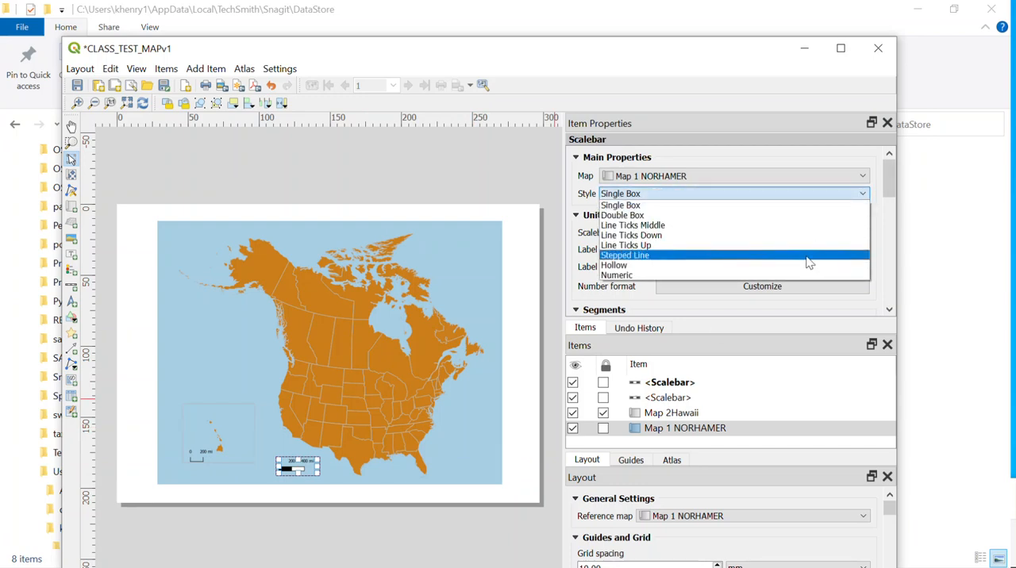
click(810, 245)
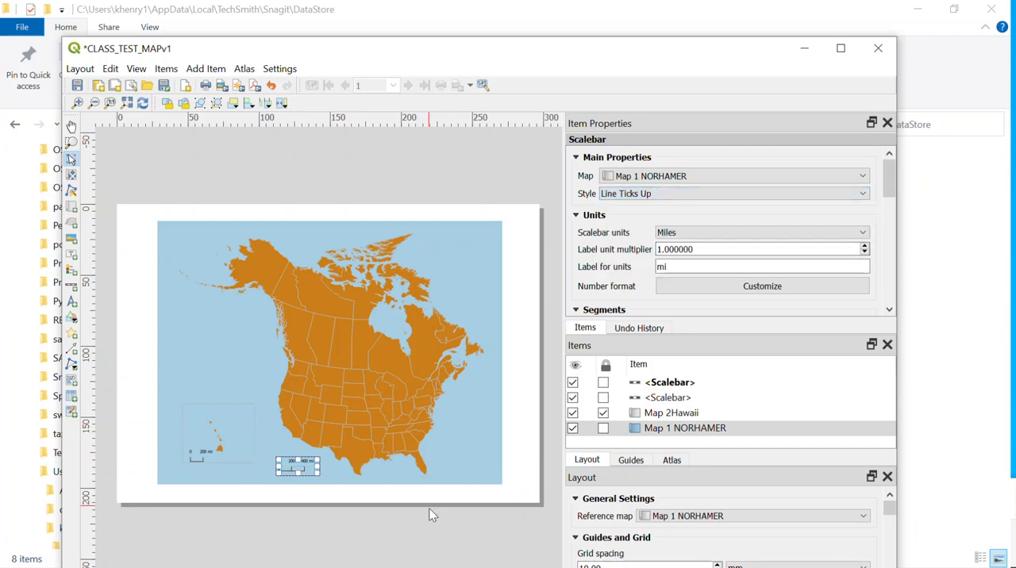
click(364, 517)
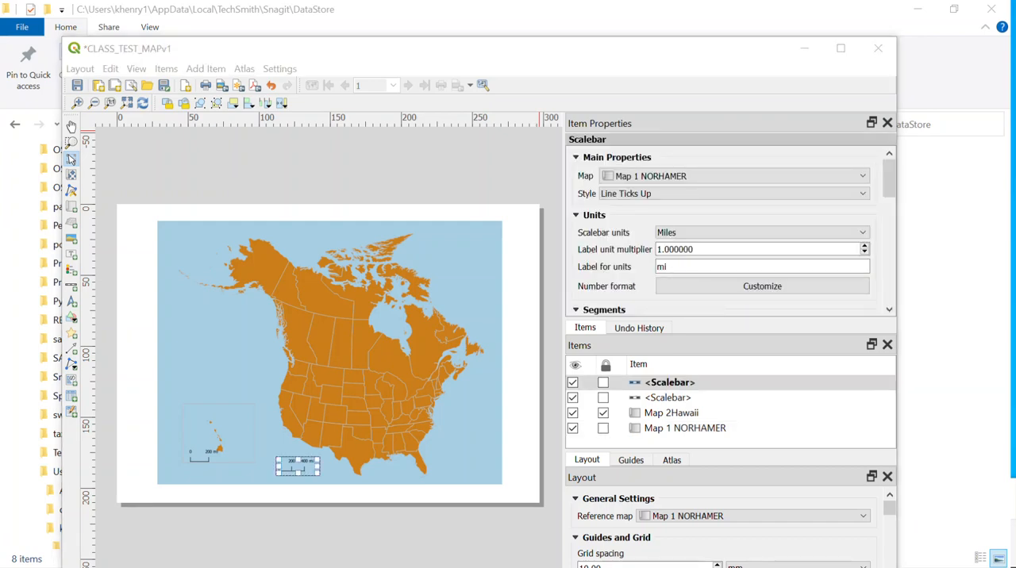
Rename the Hawaii inset's scale bar item as "Hawaii scalebar"
click(679, 402)
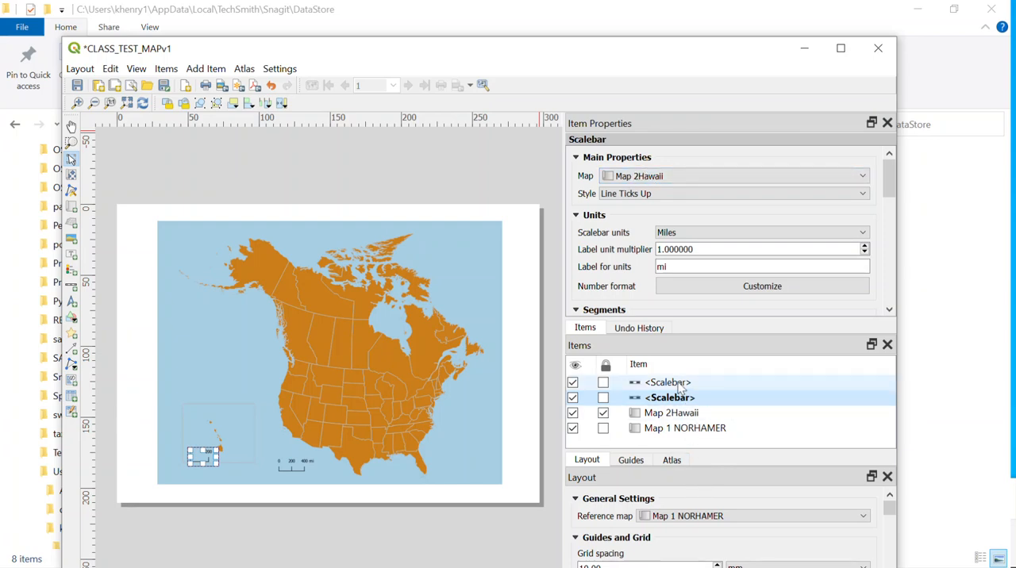
click(681, 385)
click(681, 401)
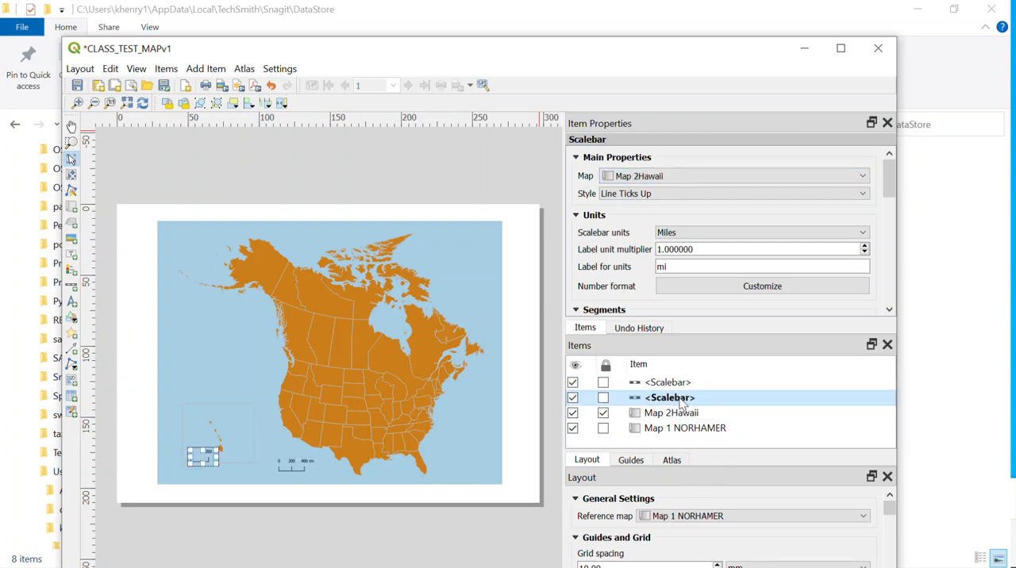
double_click(681, 401)
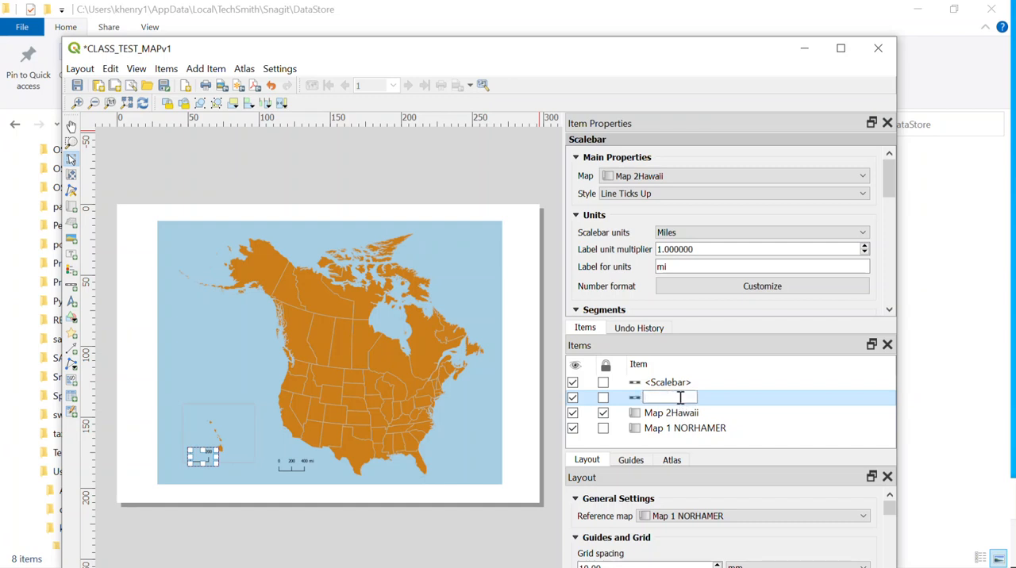
text(Hawaii scalebar)
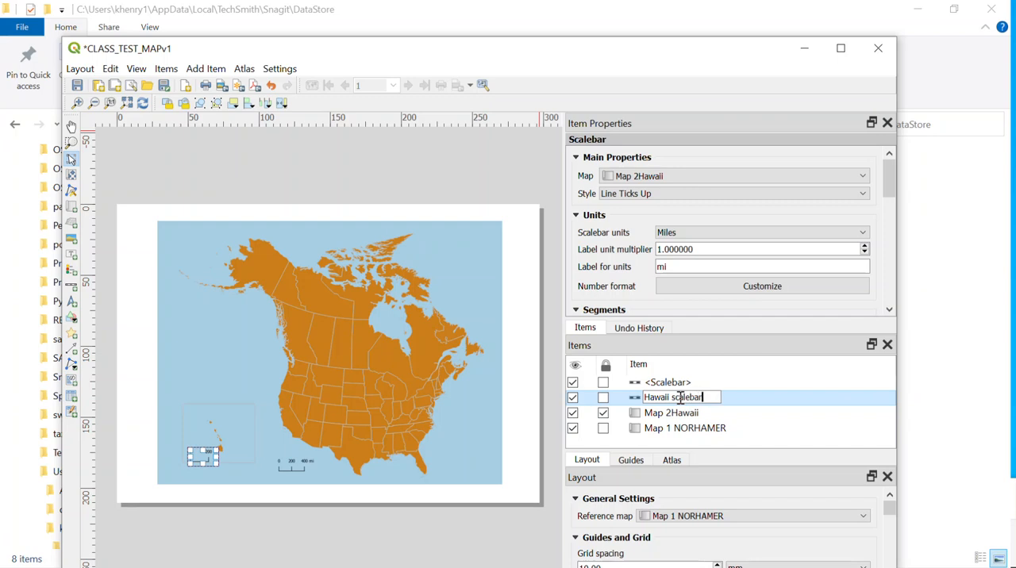
key(Return)
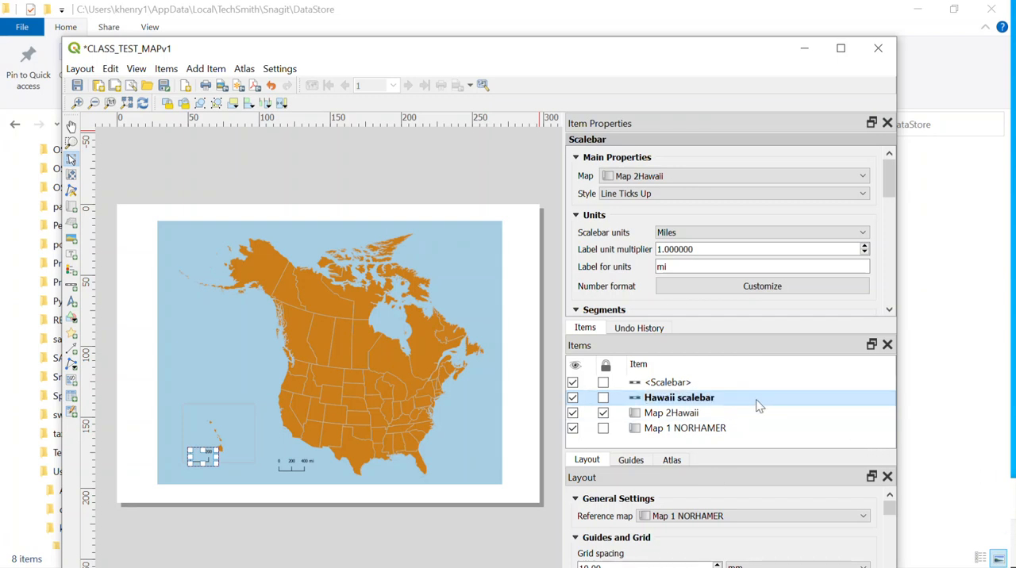
Rename the main map's scale bar item as "NA SCALEBAR" and save the project
click(687, 384)
double_click(688, 384)
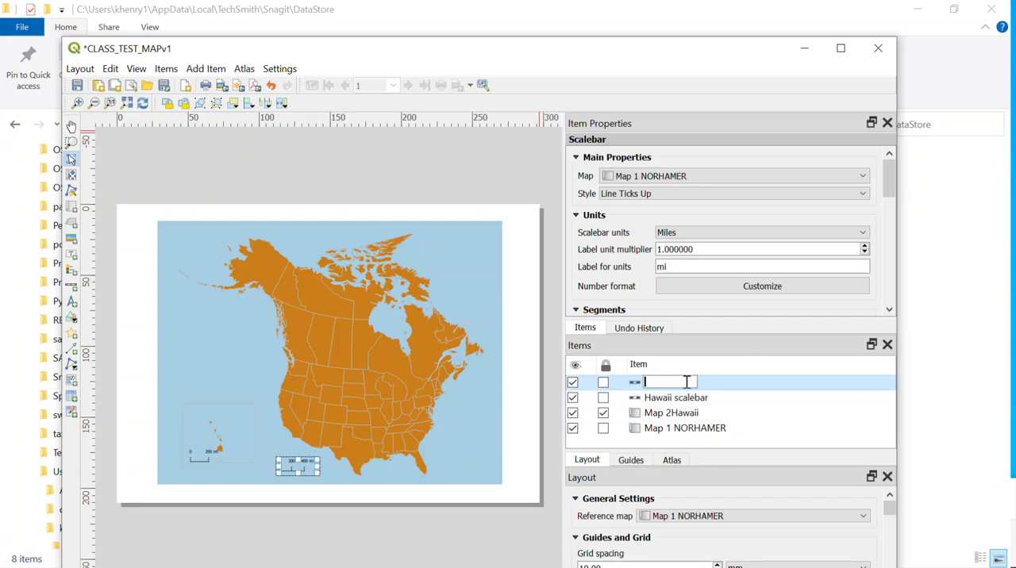
text(NA SCALEBAR)
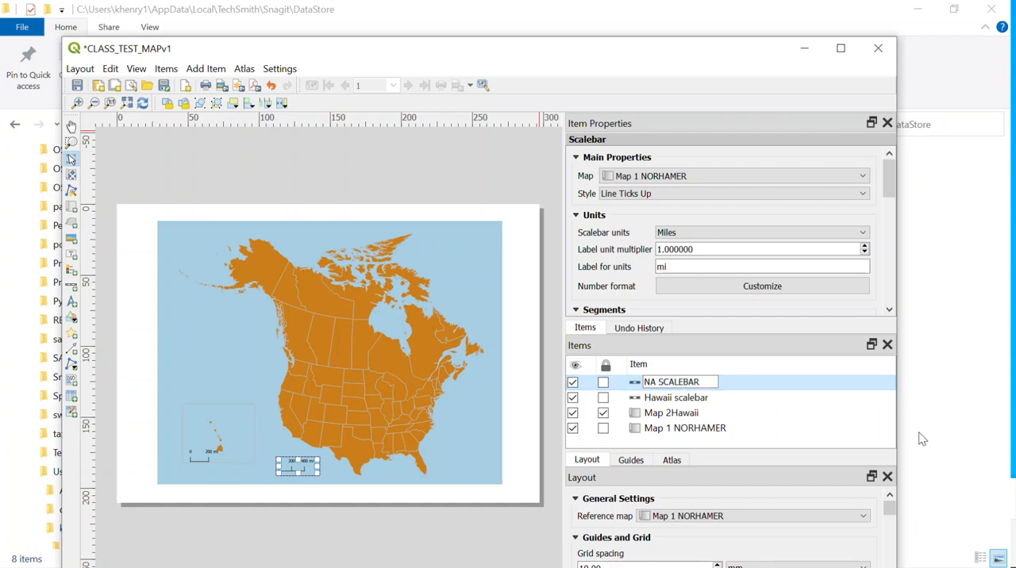
click(820, 429)
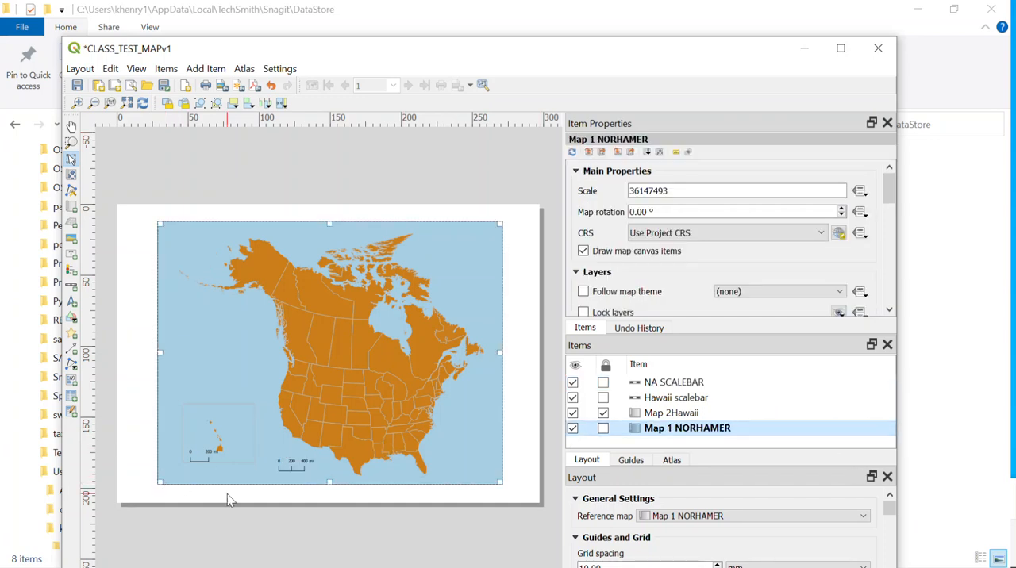
click(263, 507)
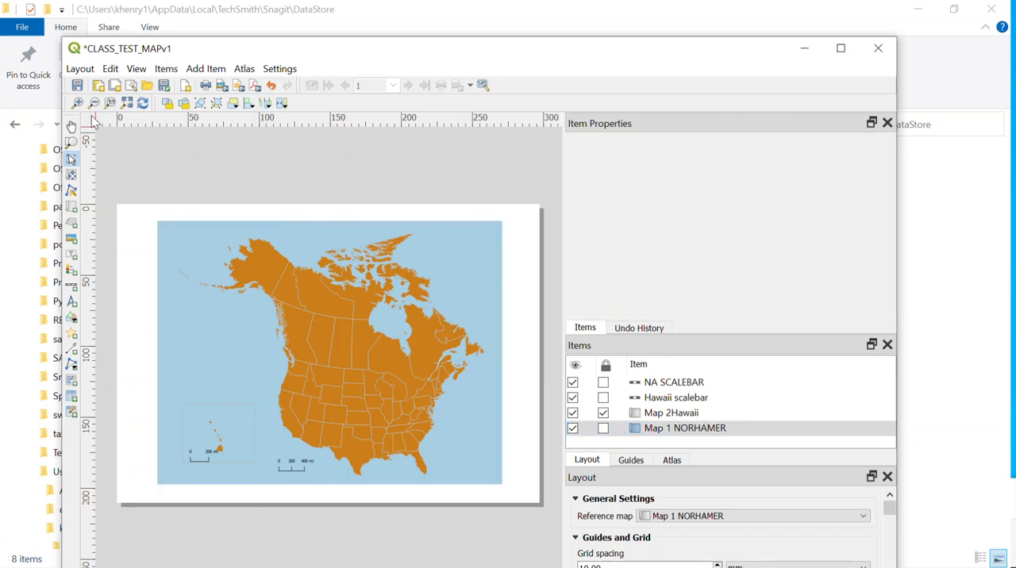
click(78, 86)
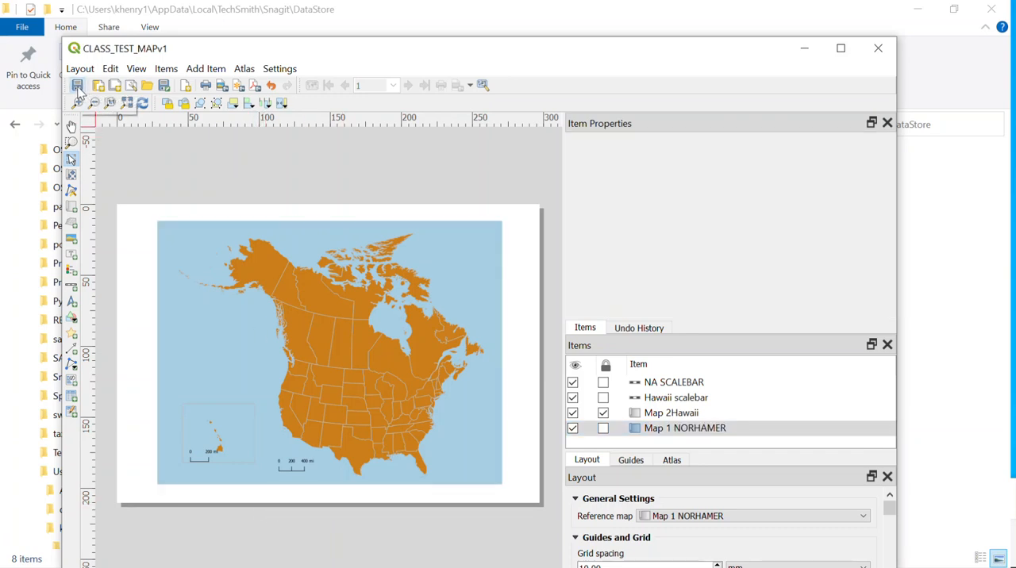